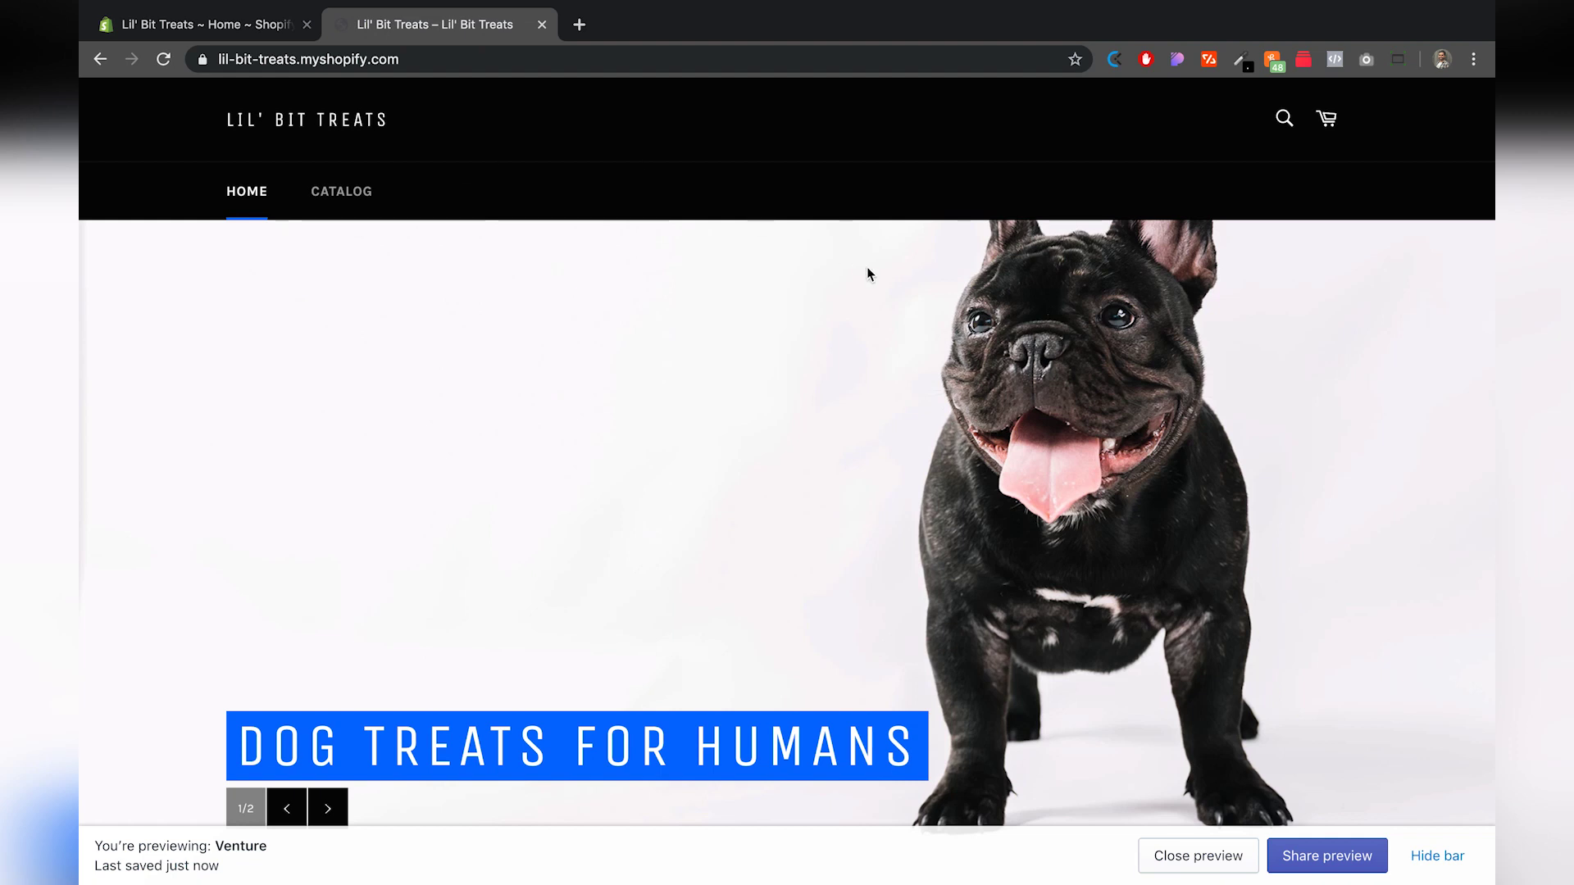
- Scroll the storefront home page and open the Catalog listing Colorful, Dry (sold out) and Pumpkin Bones
scroll(867, 273, "down", 2)
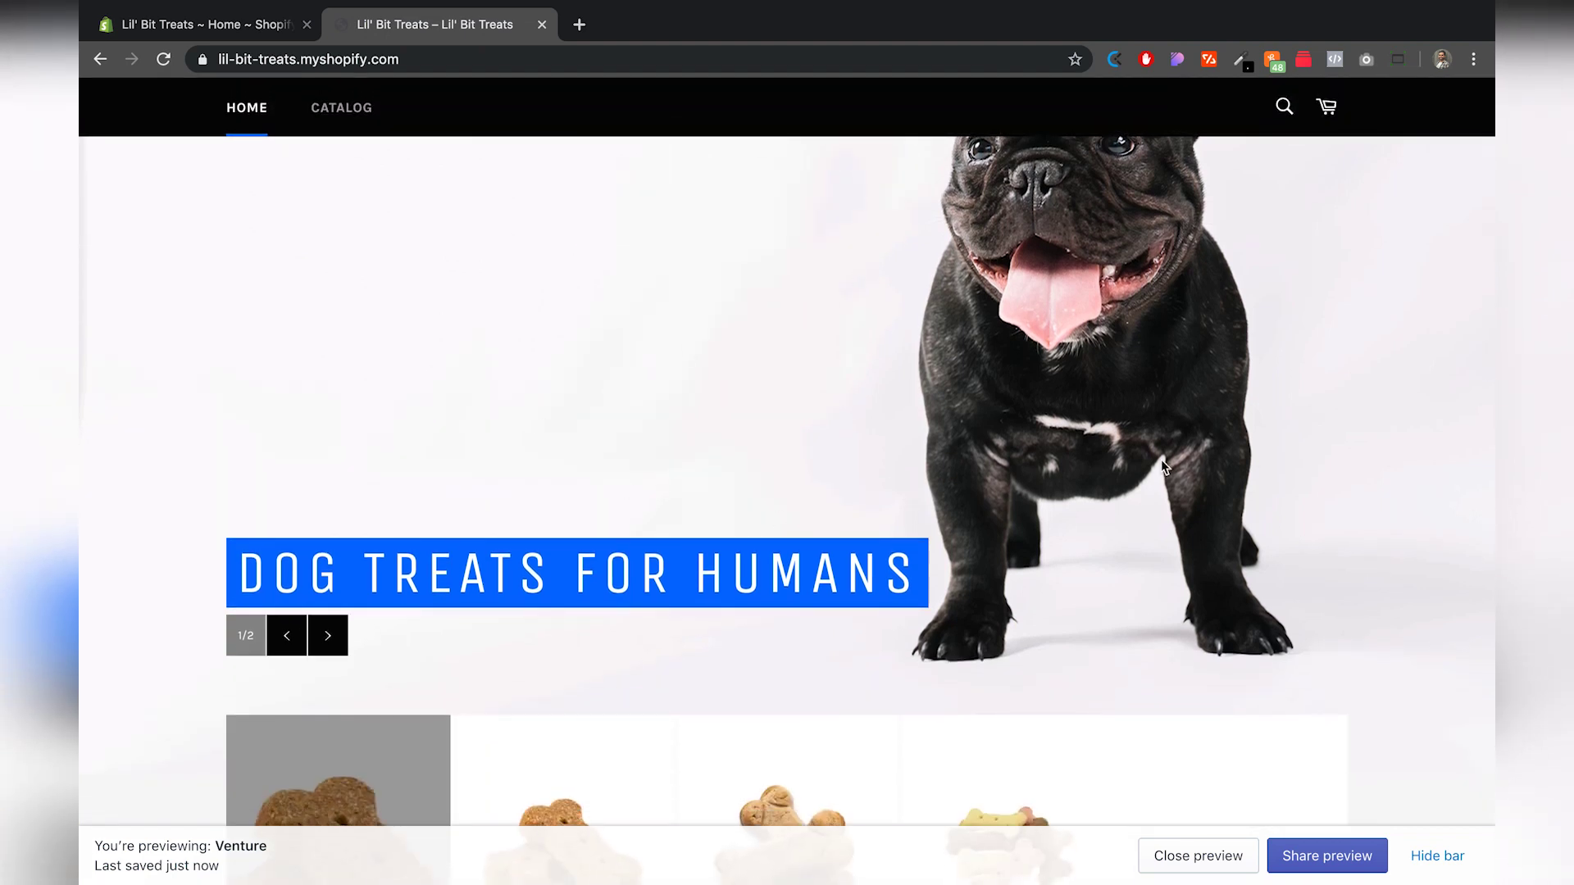
scroll(1162, 463, "down", 5)
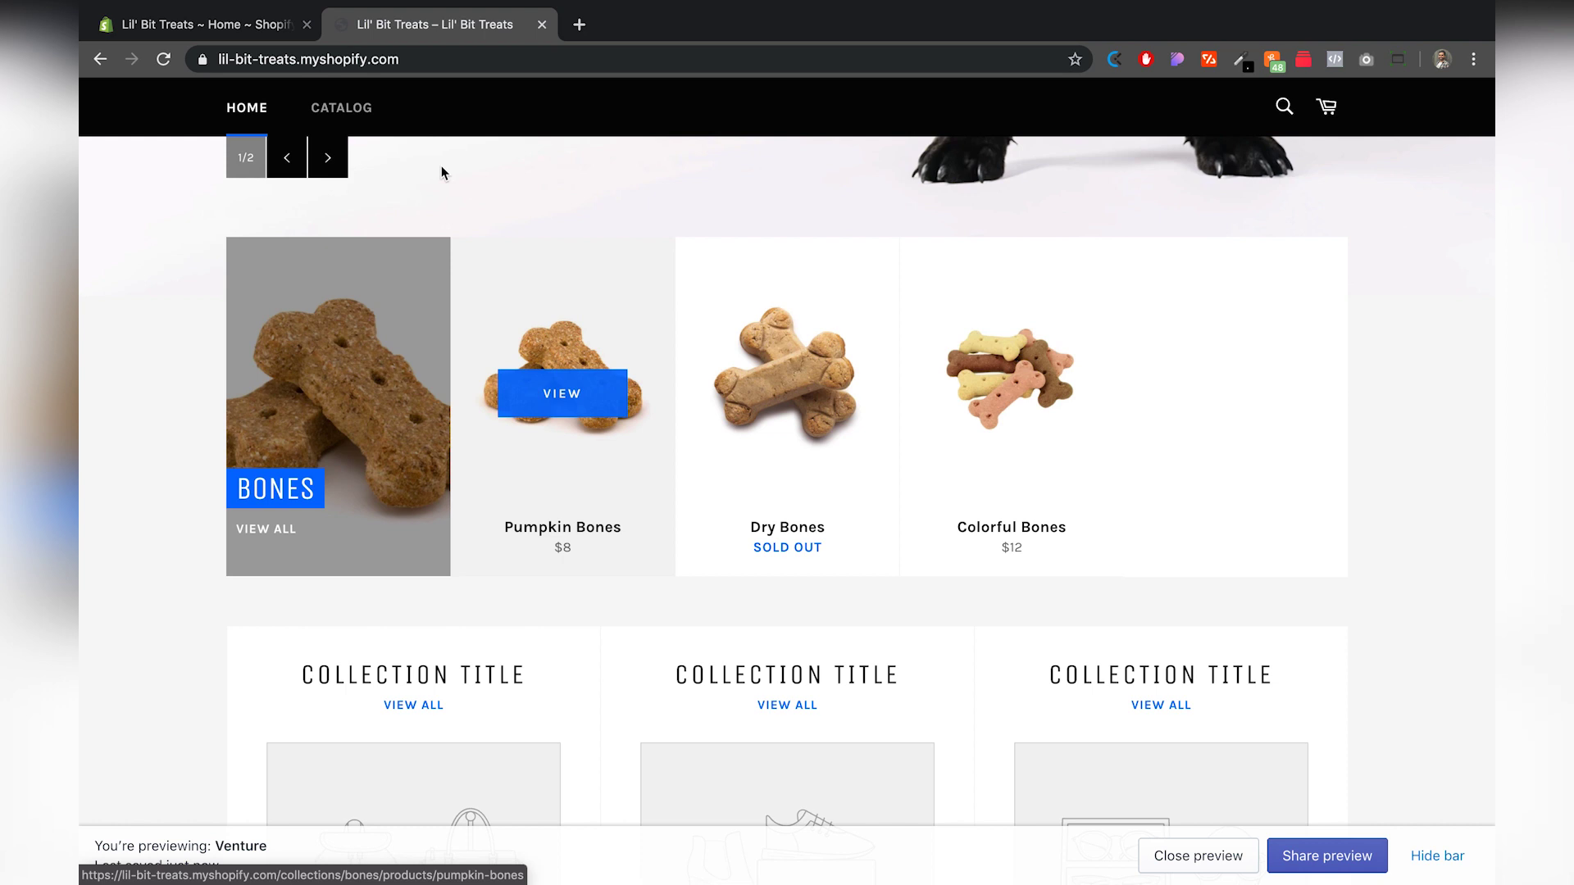
left_click(344, 118)
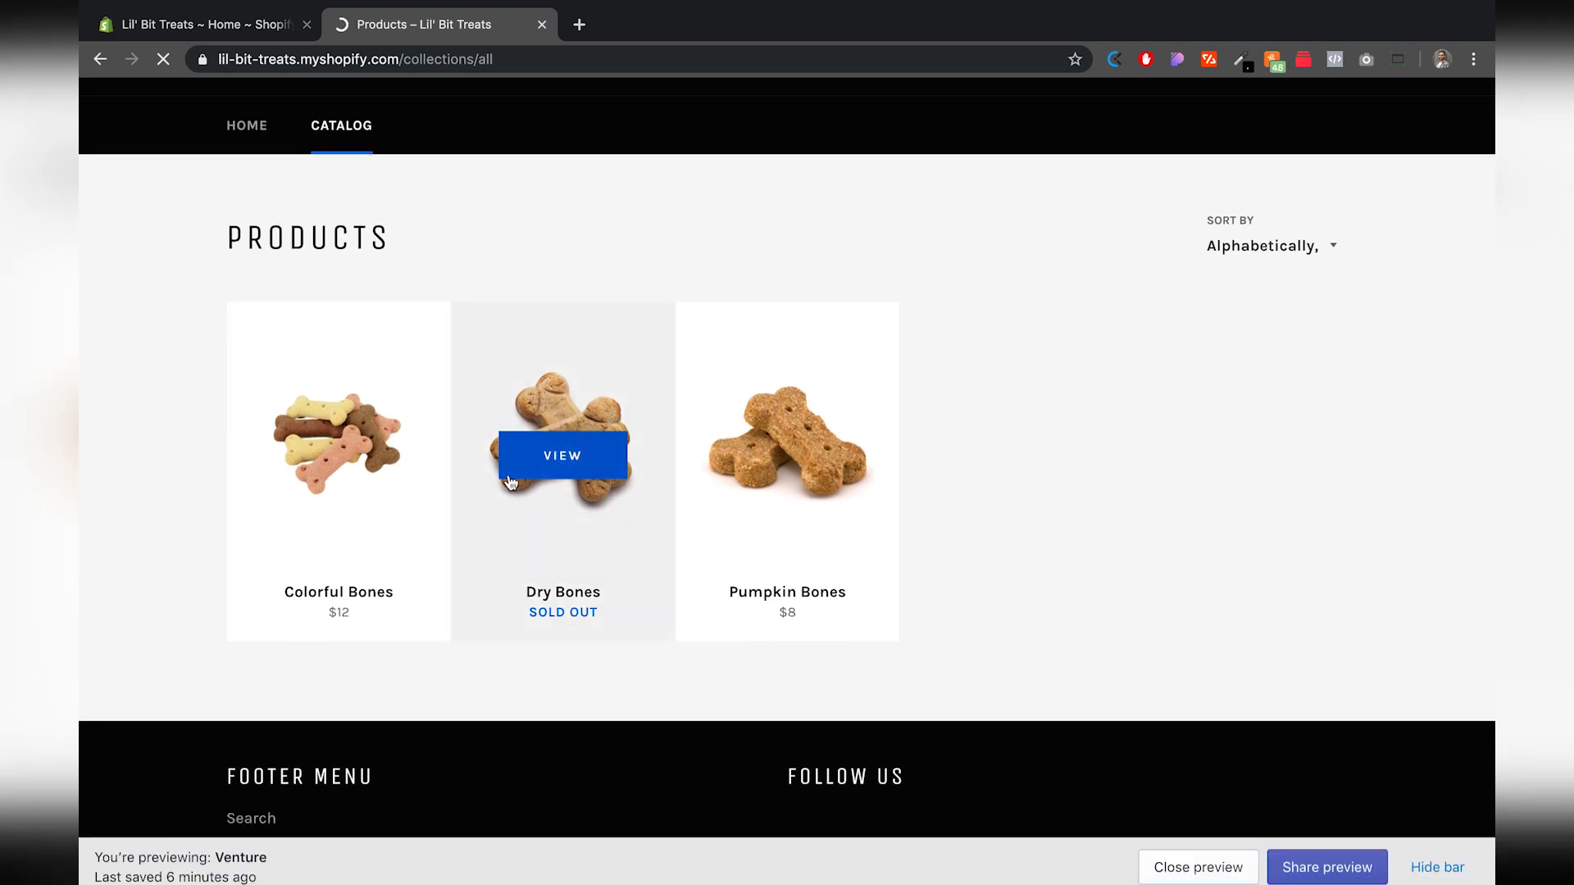
- In the admin, go to Products > Collections to see Bones and Home page
left_click(199, 26)
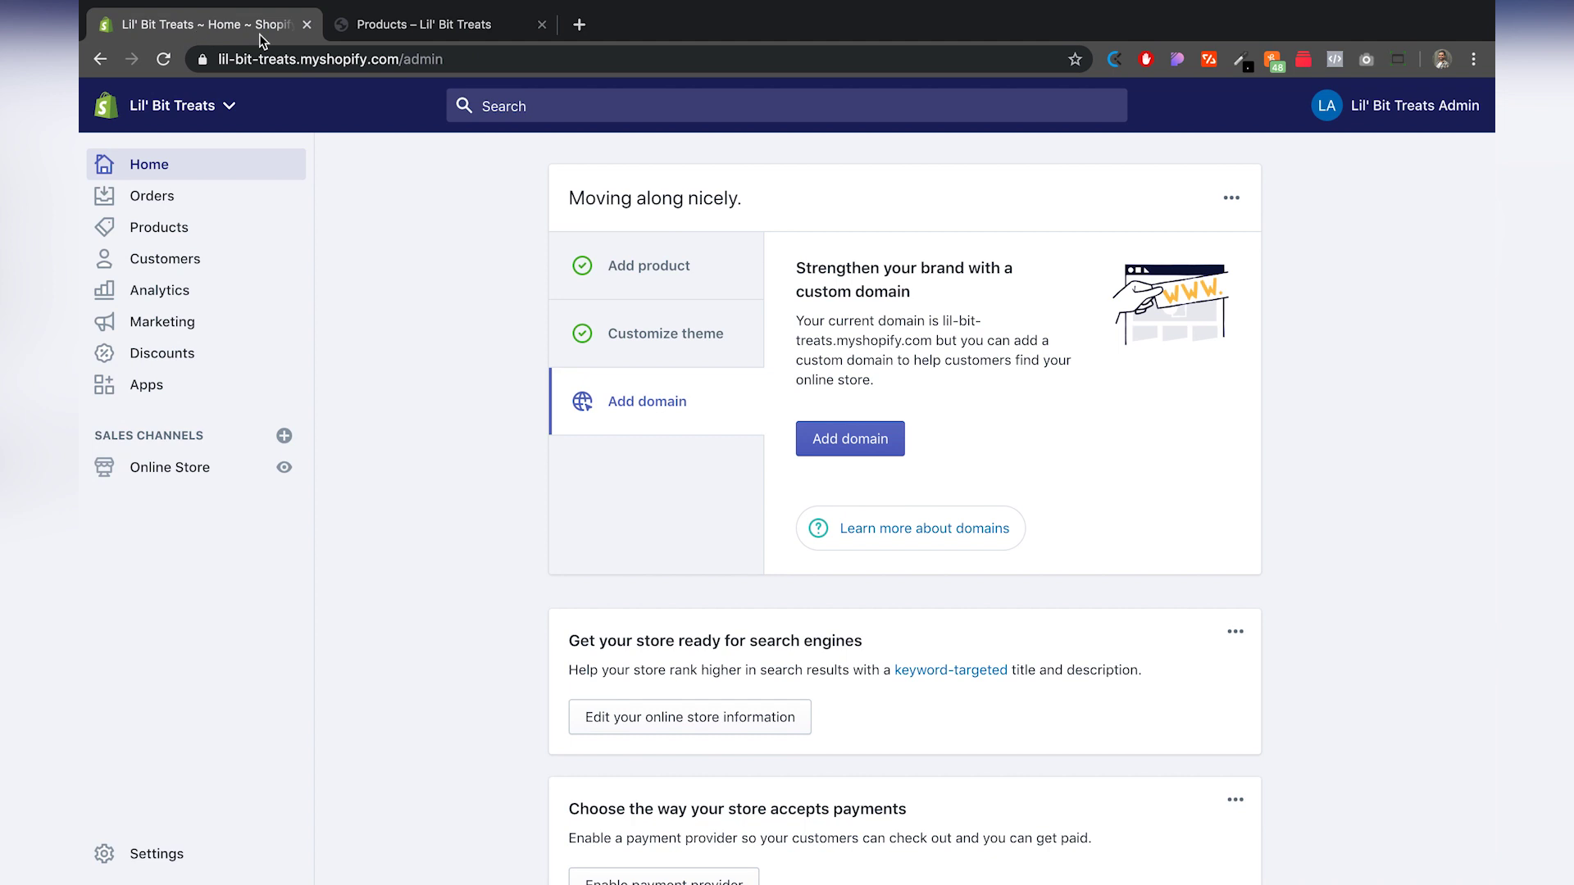
left_click(168, 244)
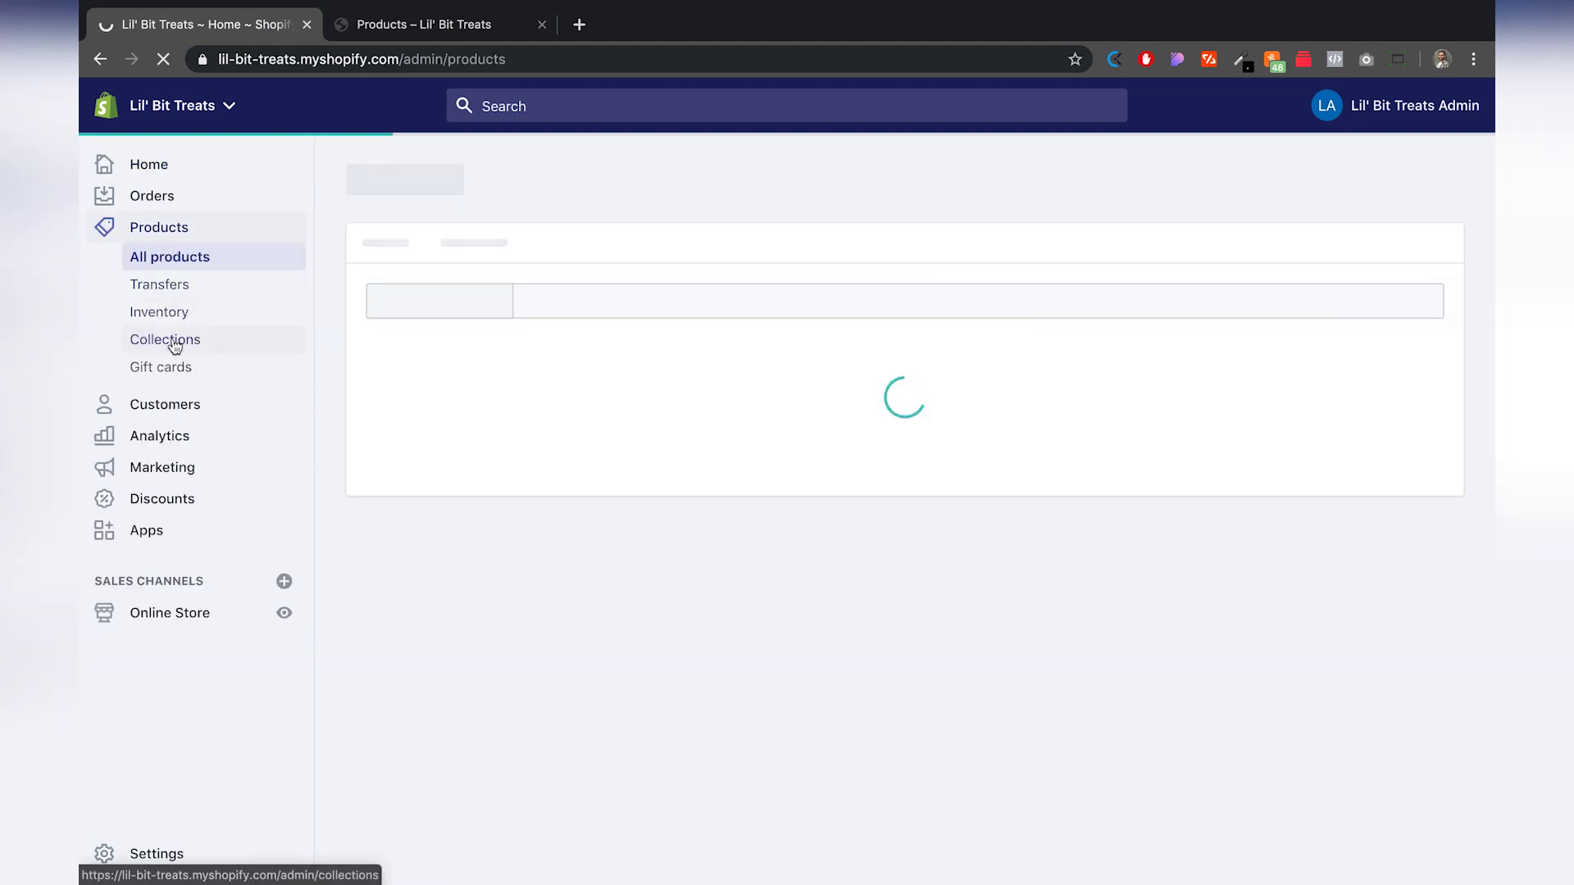
left_click(173, 348)
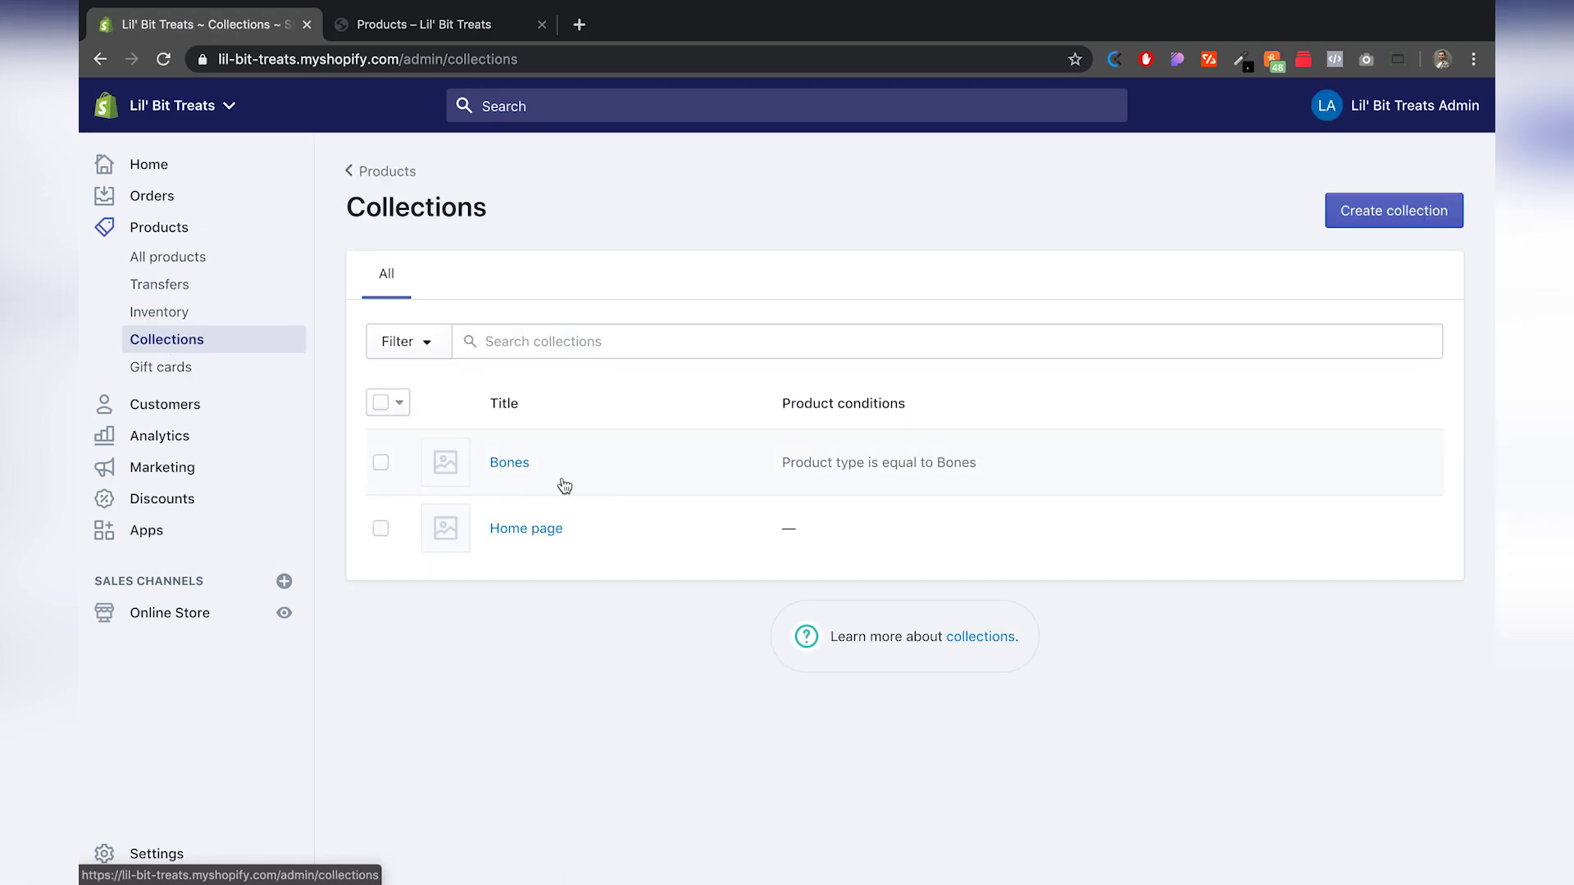
- Check the storefront Home page, then return to the admin Collections list
left_click(423, 25)
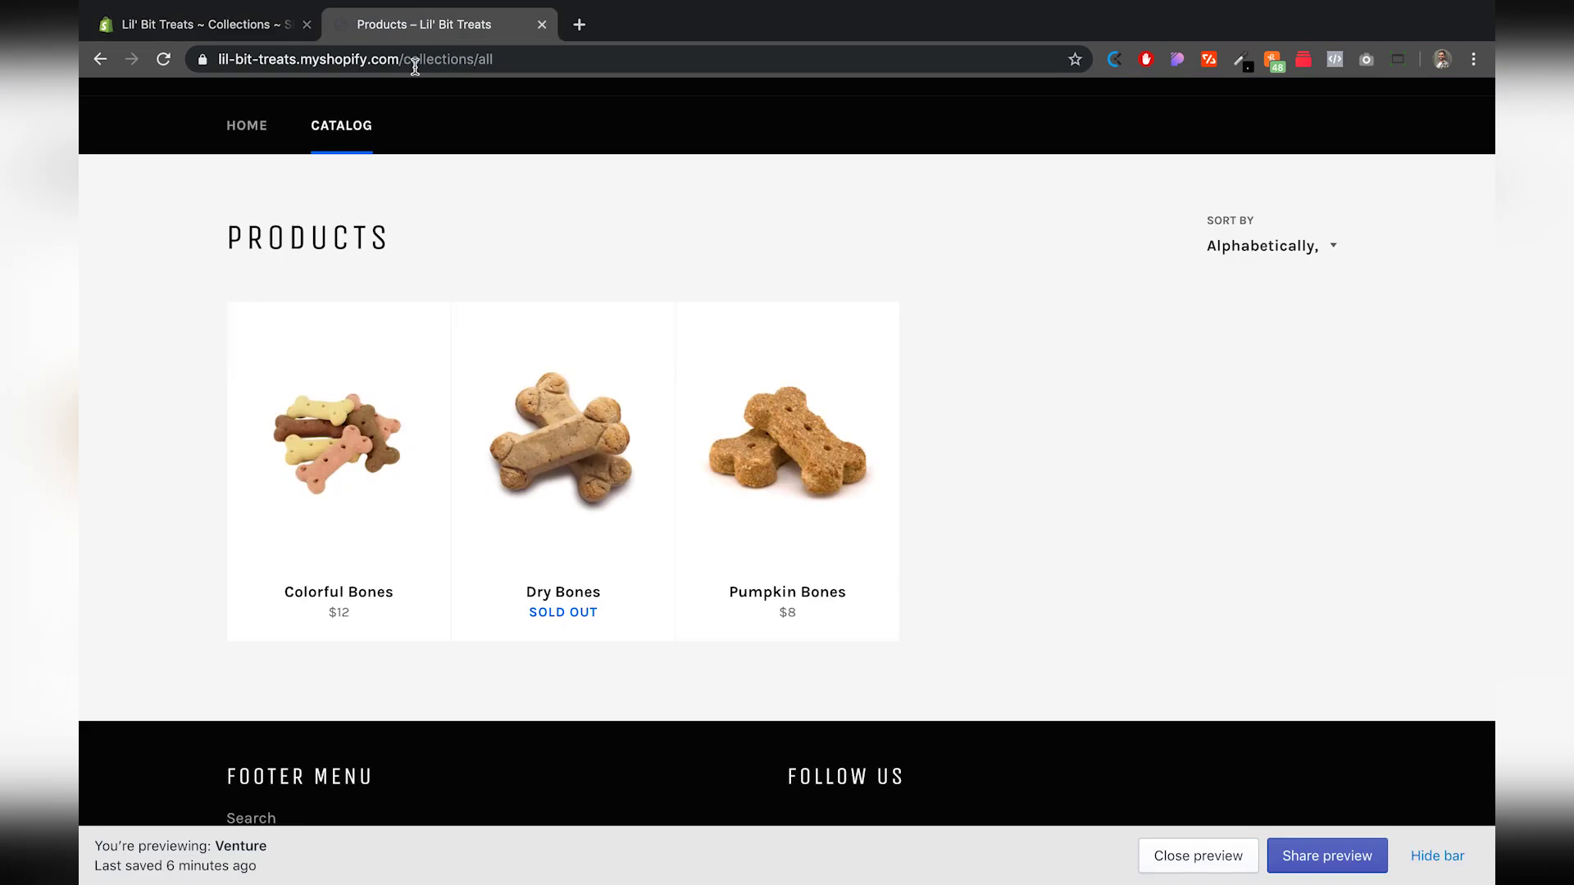
left_click(247, 126)
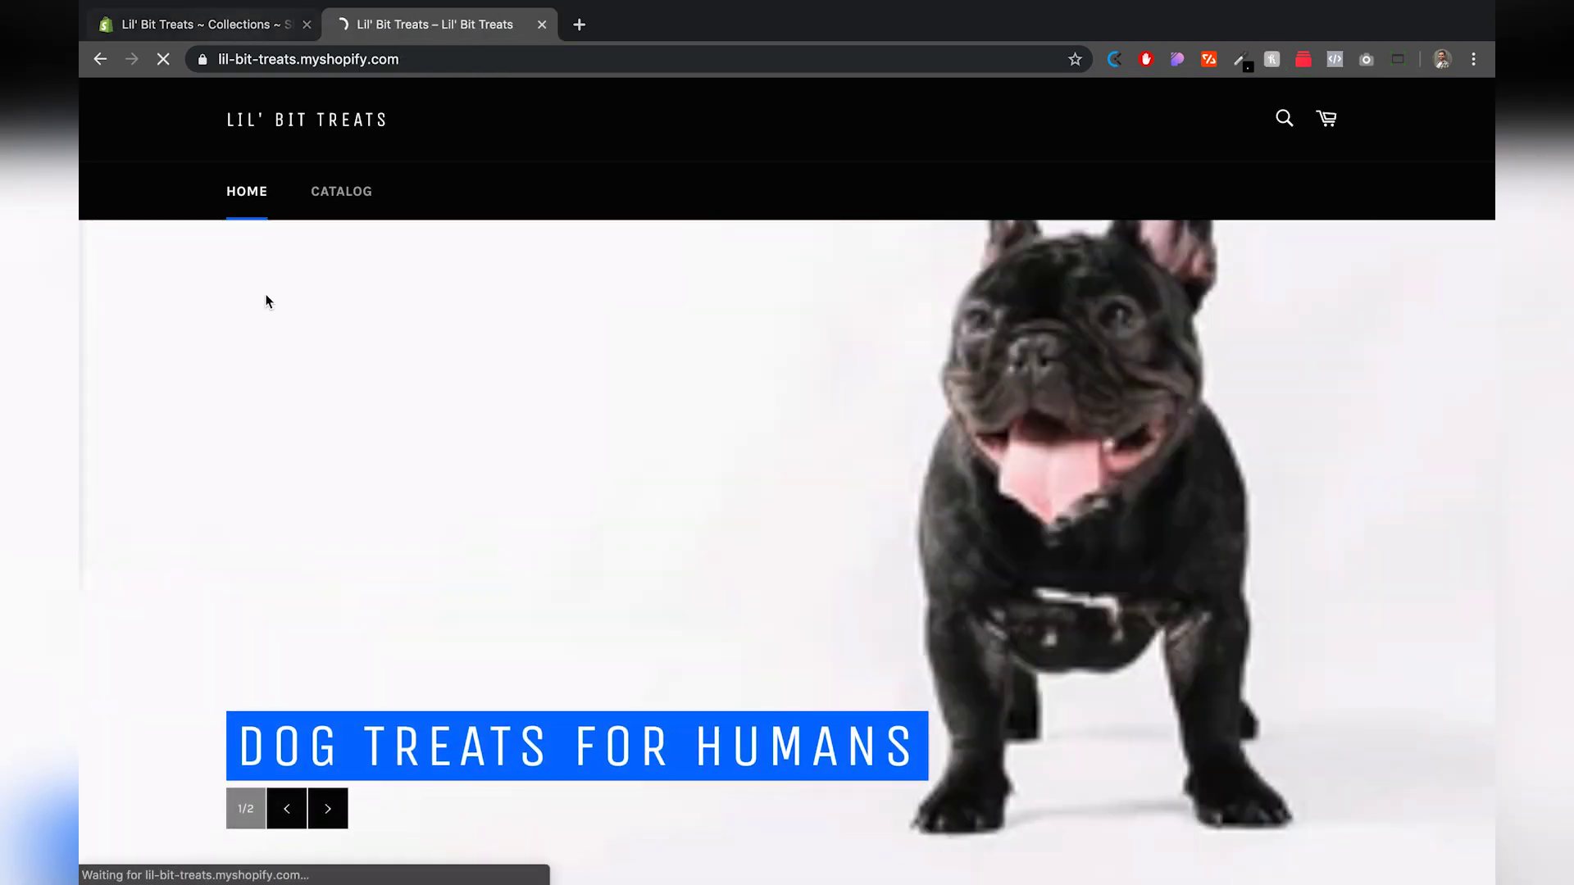
scroll(262, 322, "down", 4)
scroll(263, 327, "down", 4)
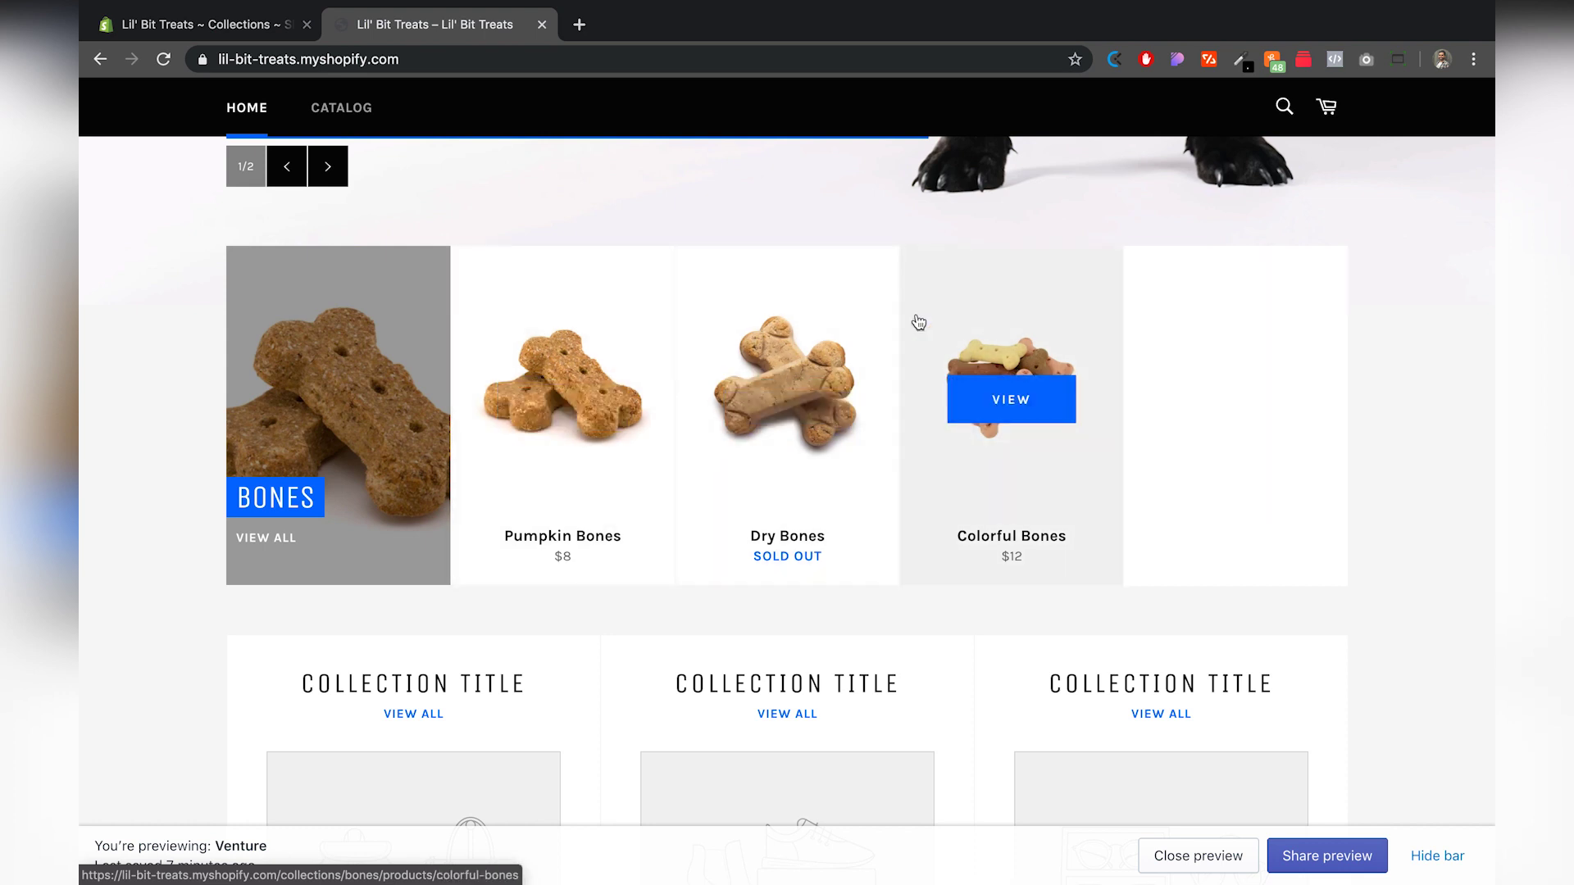
left_click(209, 26)
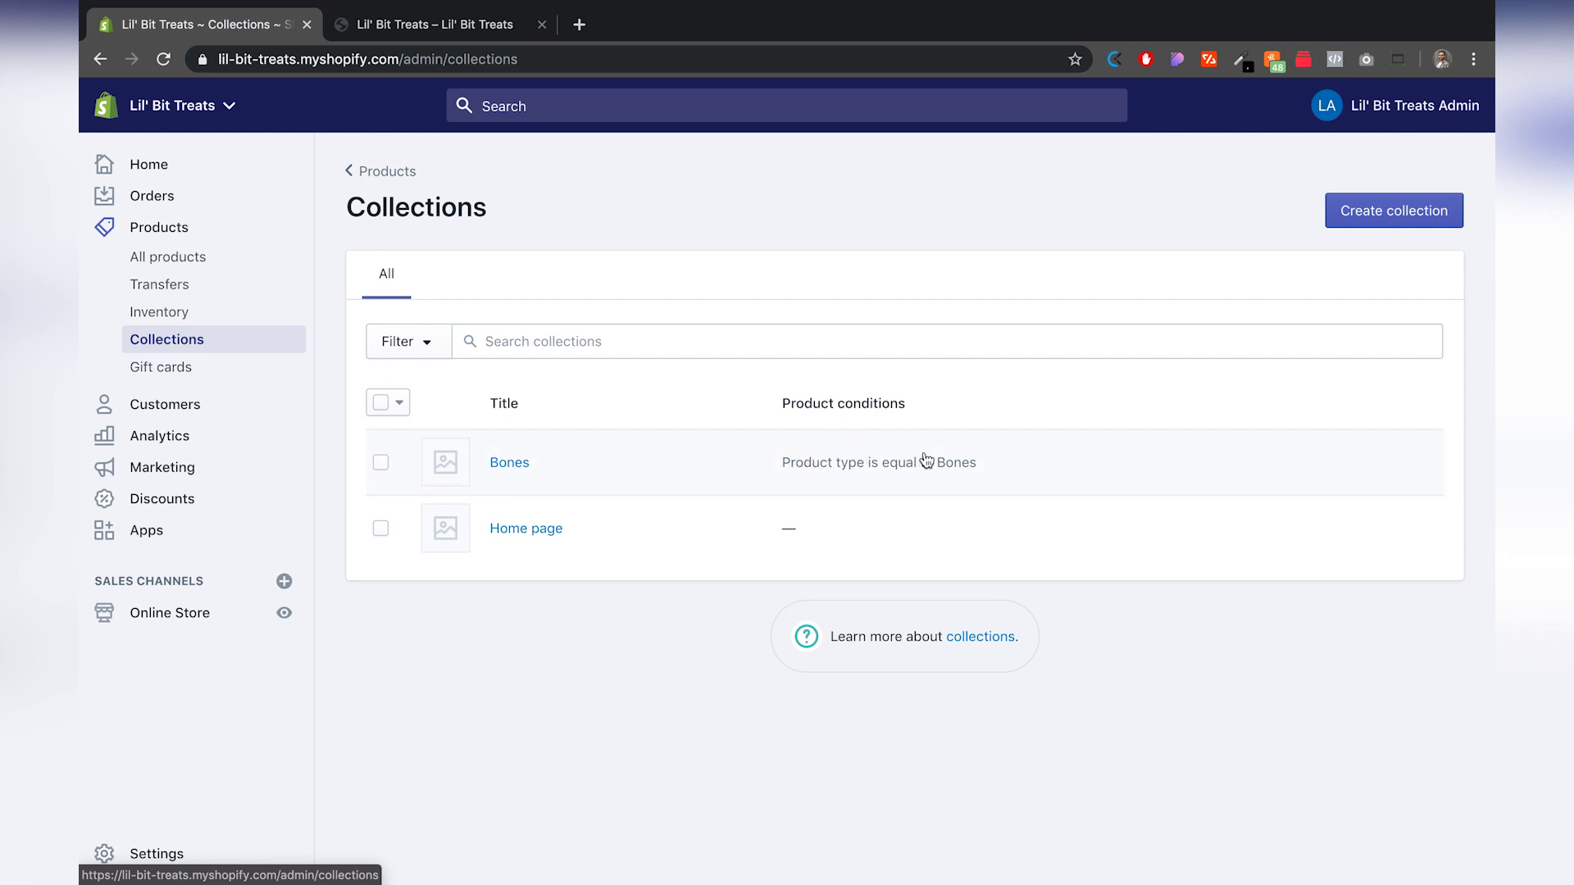
- Add an 'Inventory stock is greater than 0' condition to the Bones collection and save
left_click(509, 465)
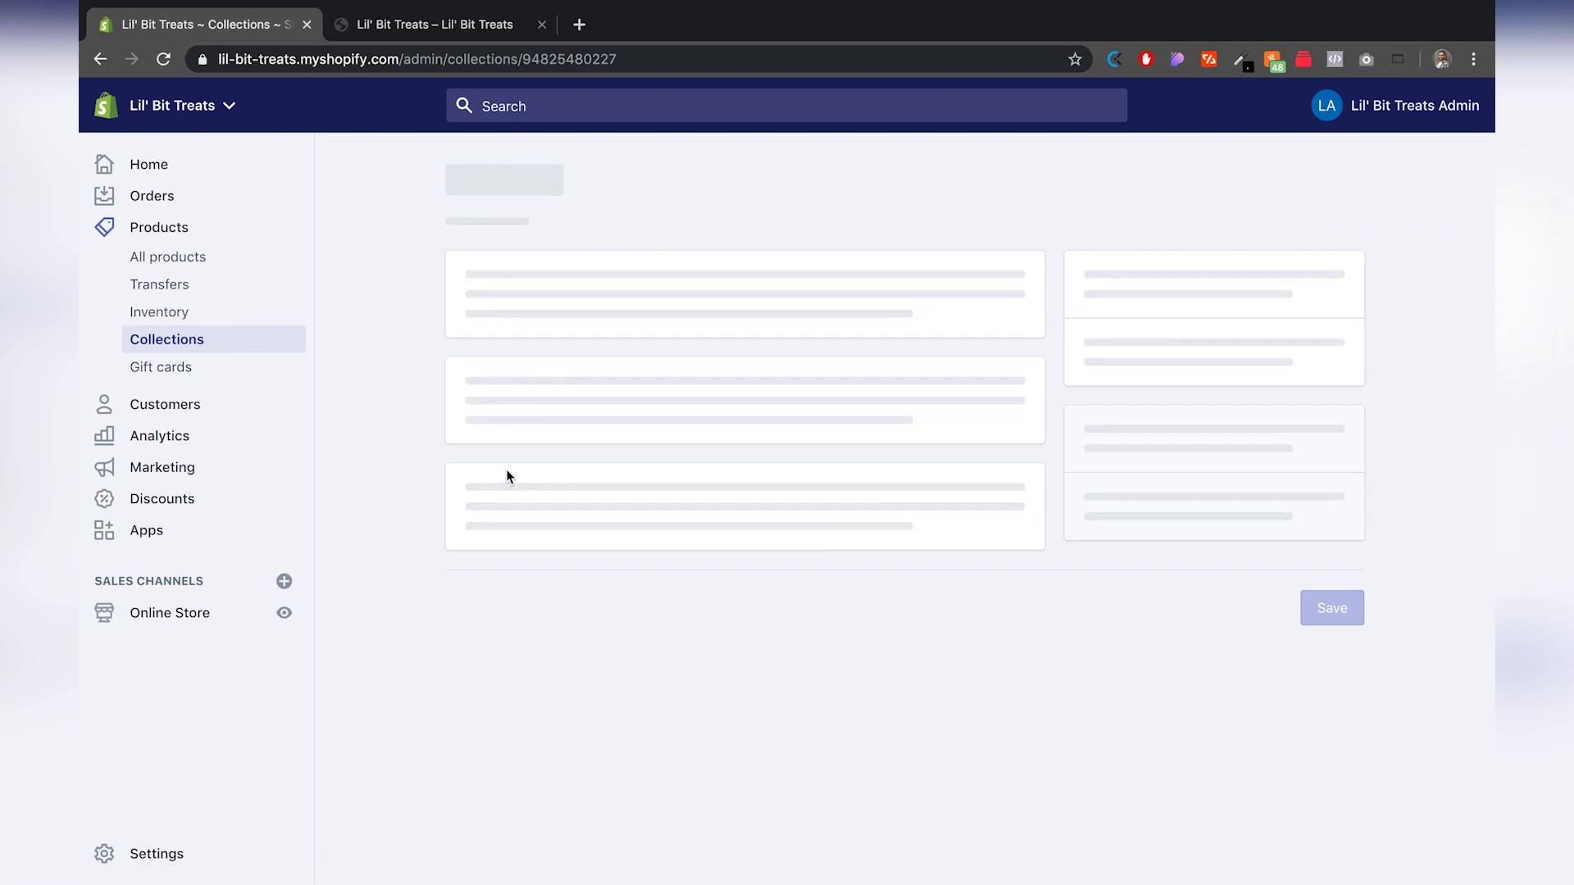
scroll(414, 554, "down", 3)
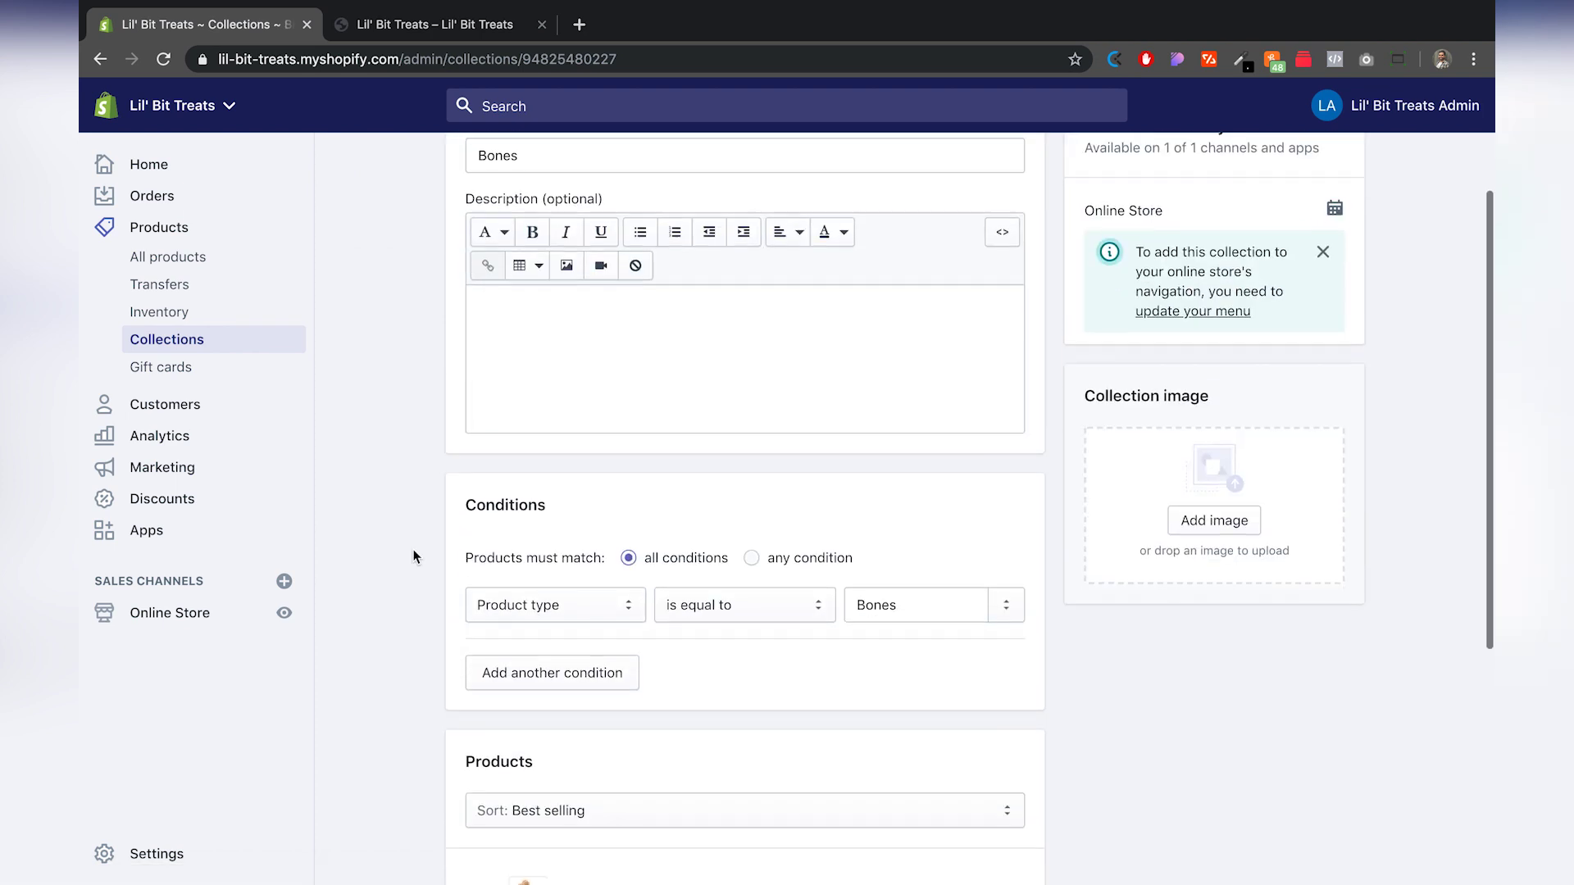
scroll(415, 557, "down", 2)
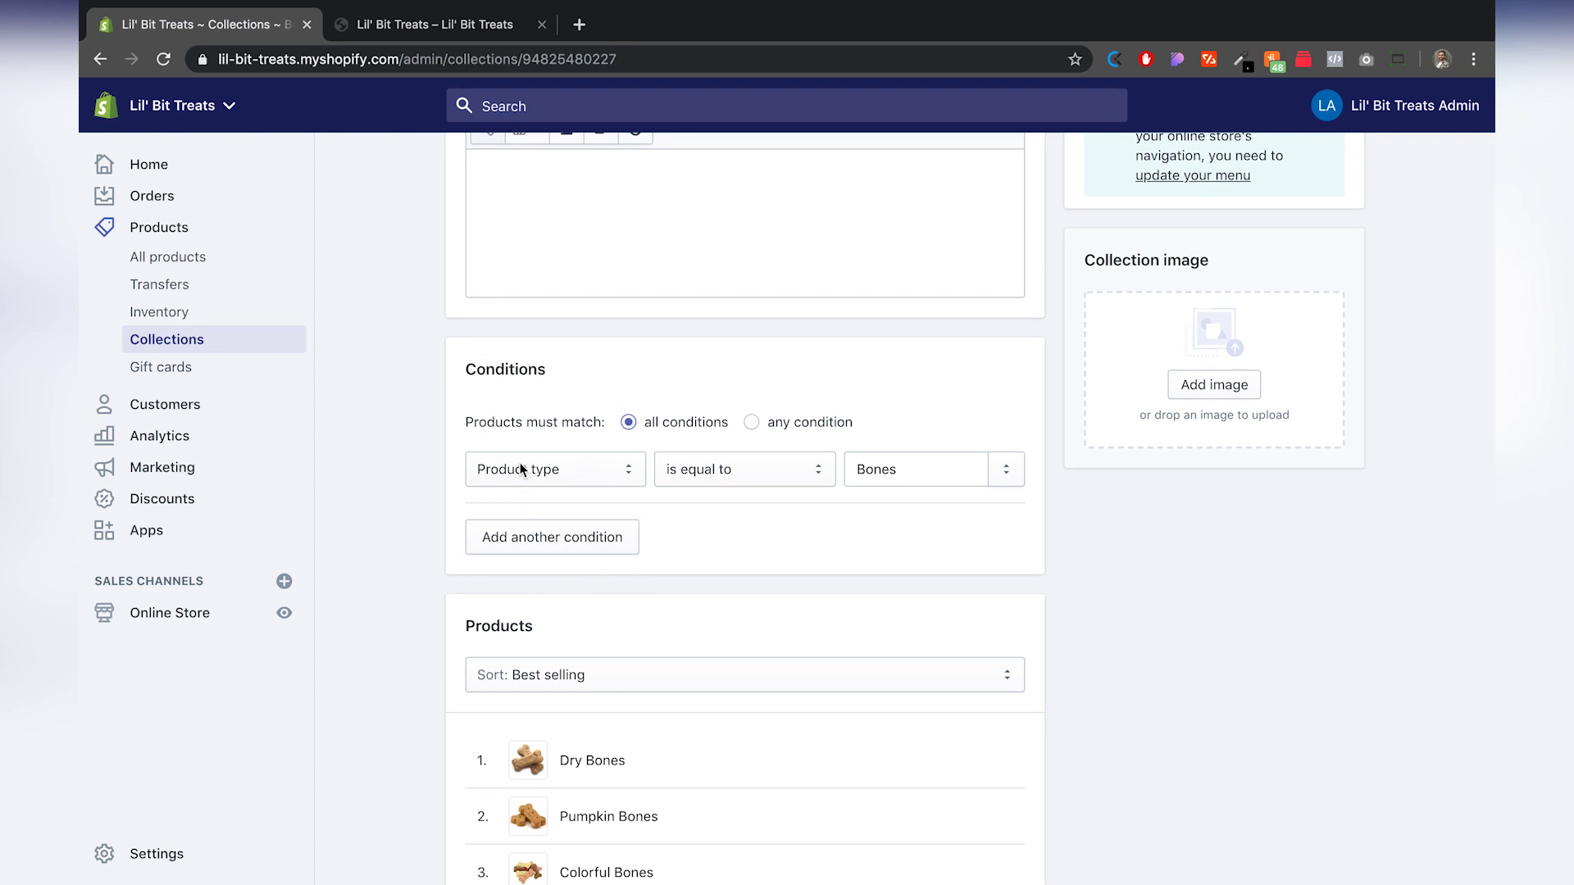
left_click(568, 554)
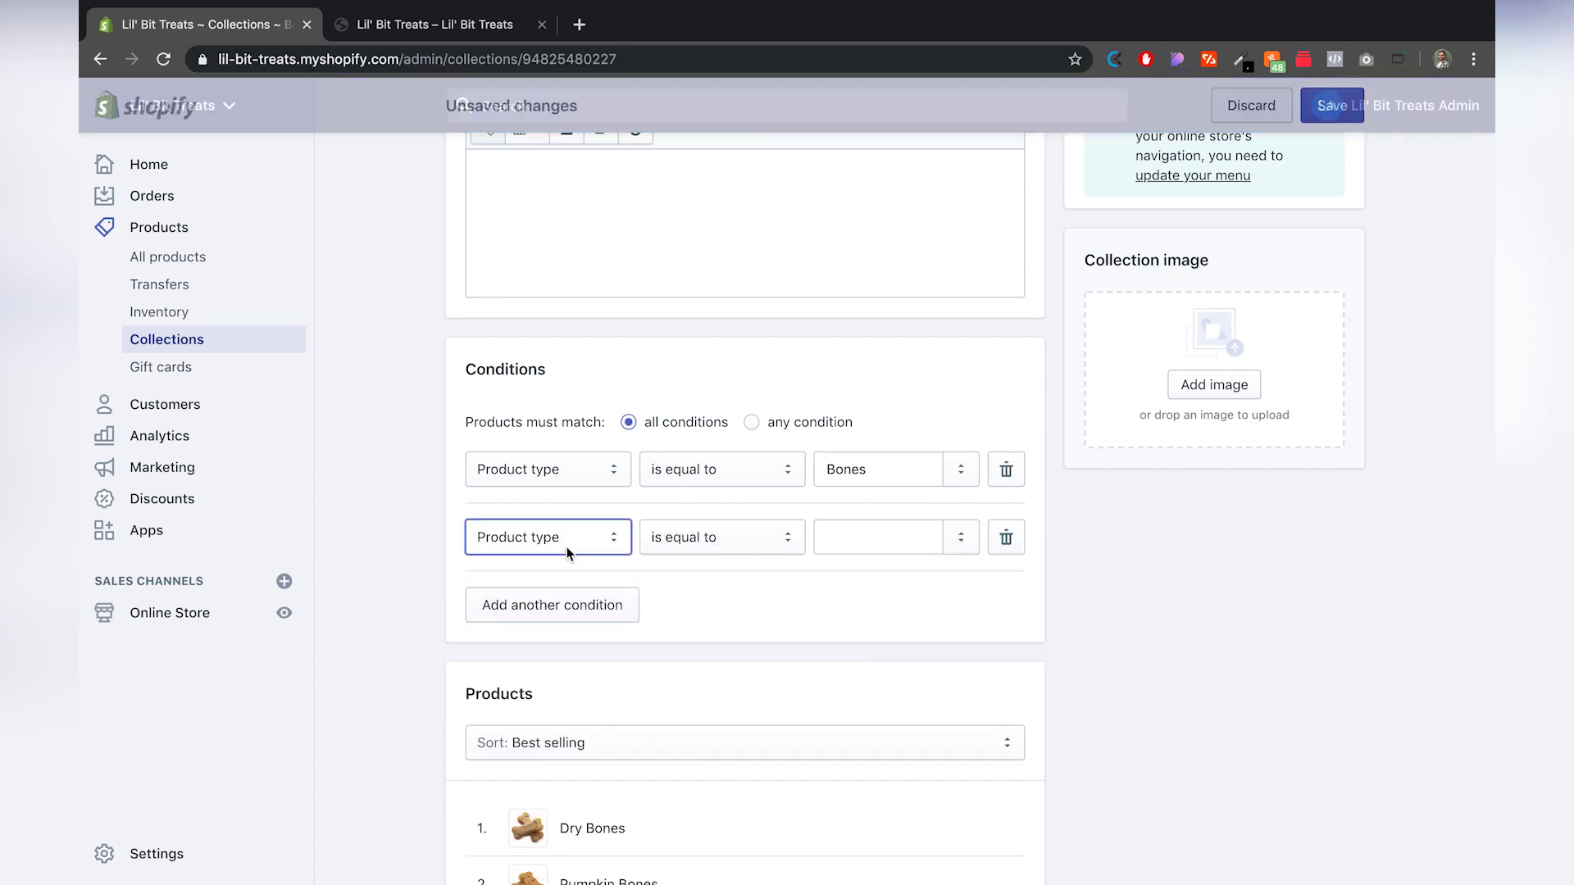
left_click(609, 547)
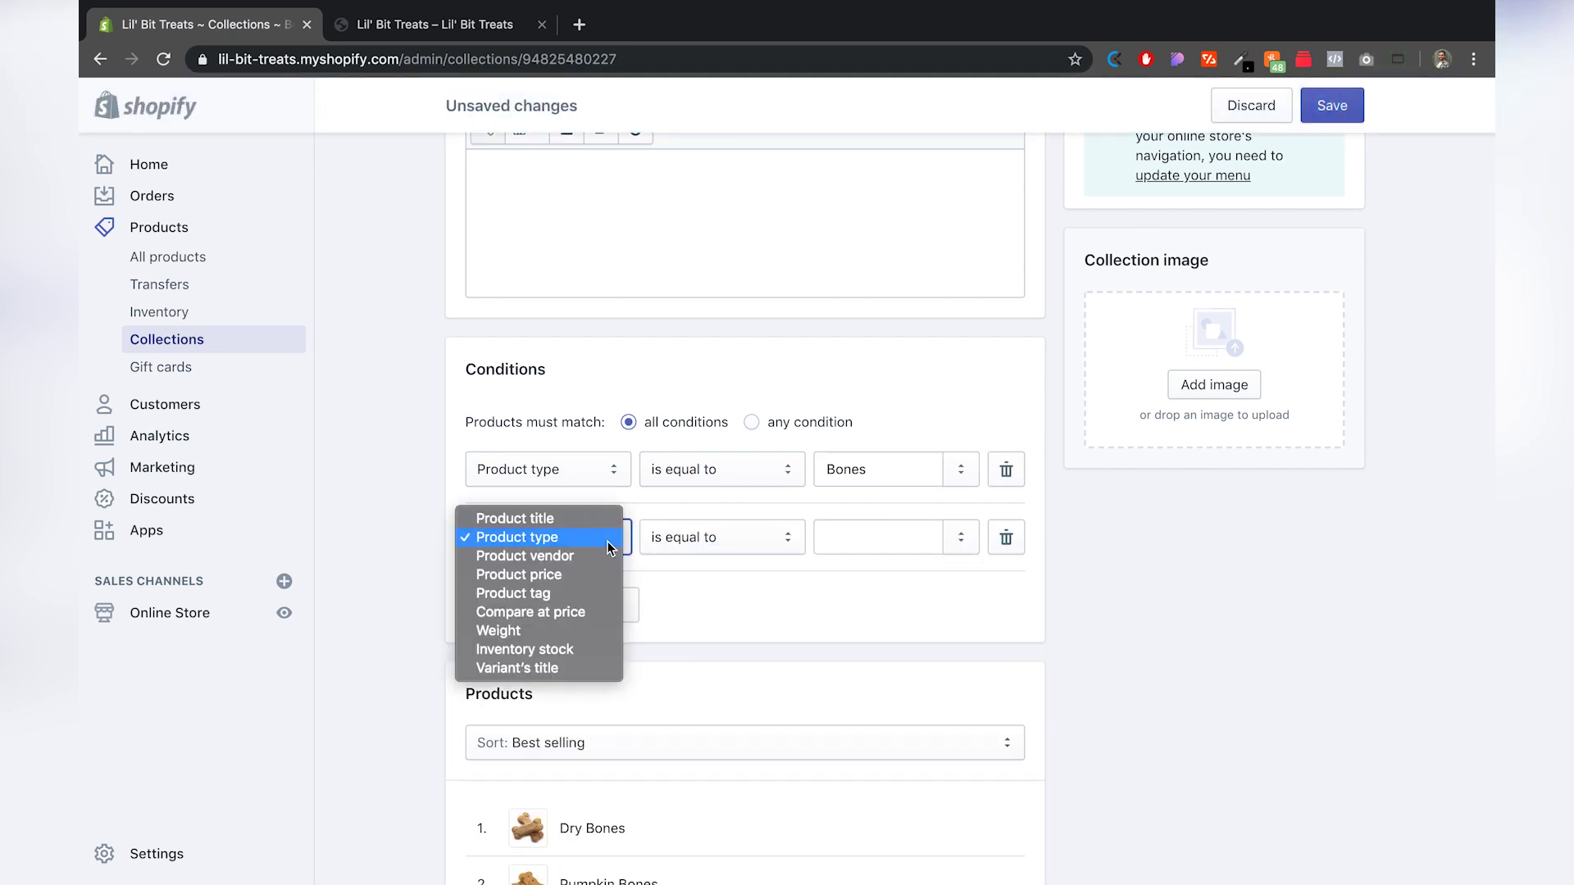
left_click(555, 649)
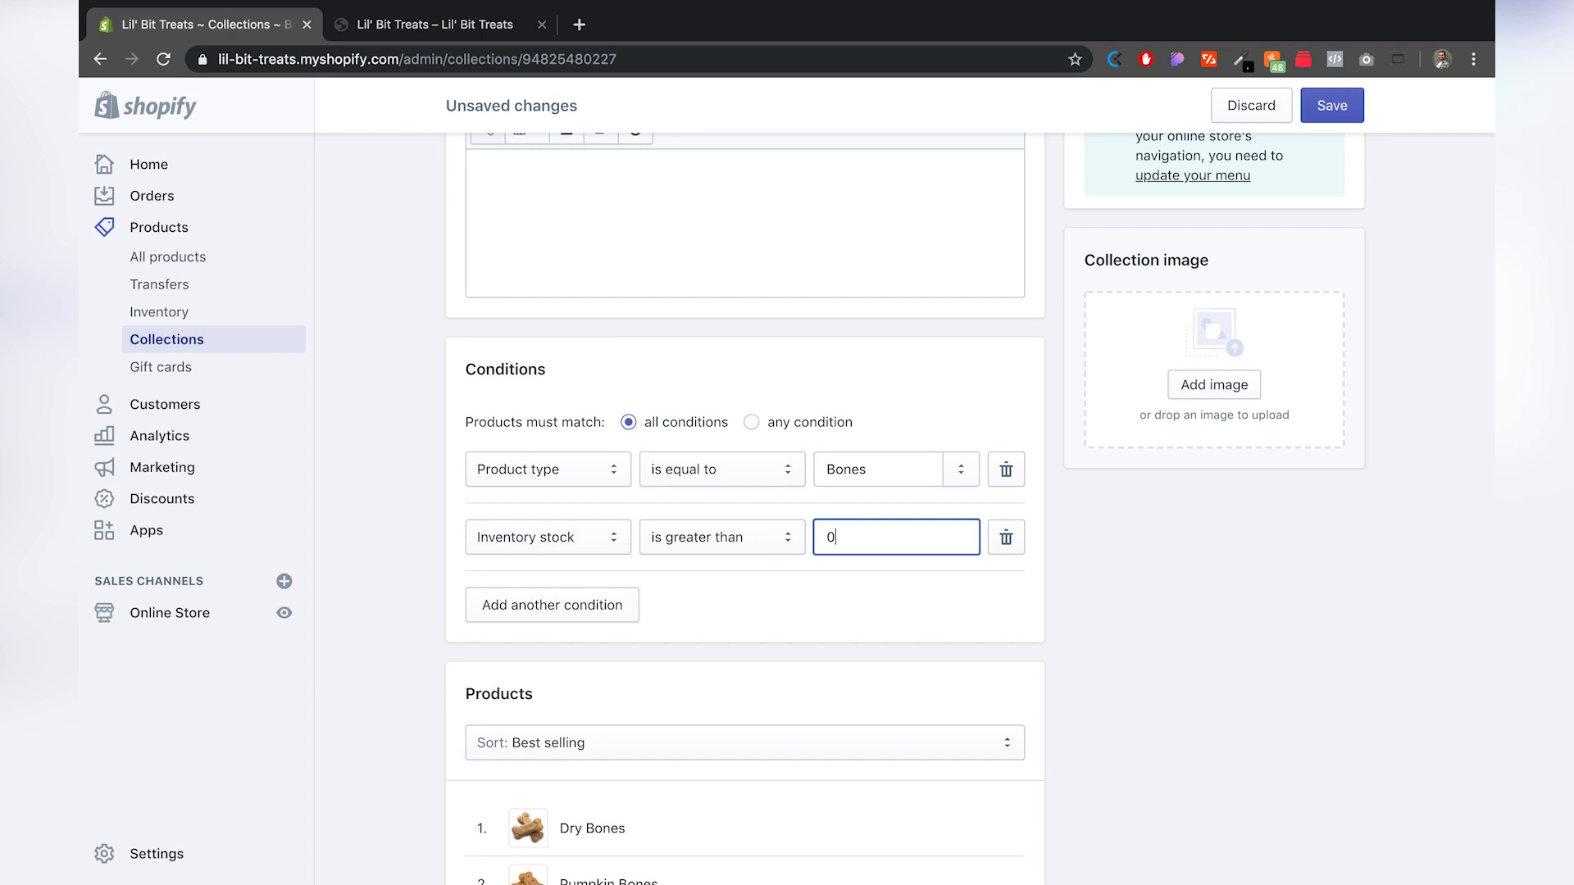
left_click(1172, 580)
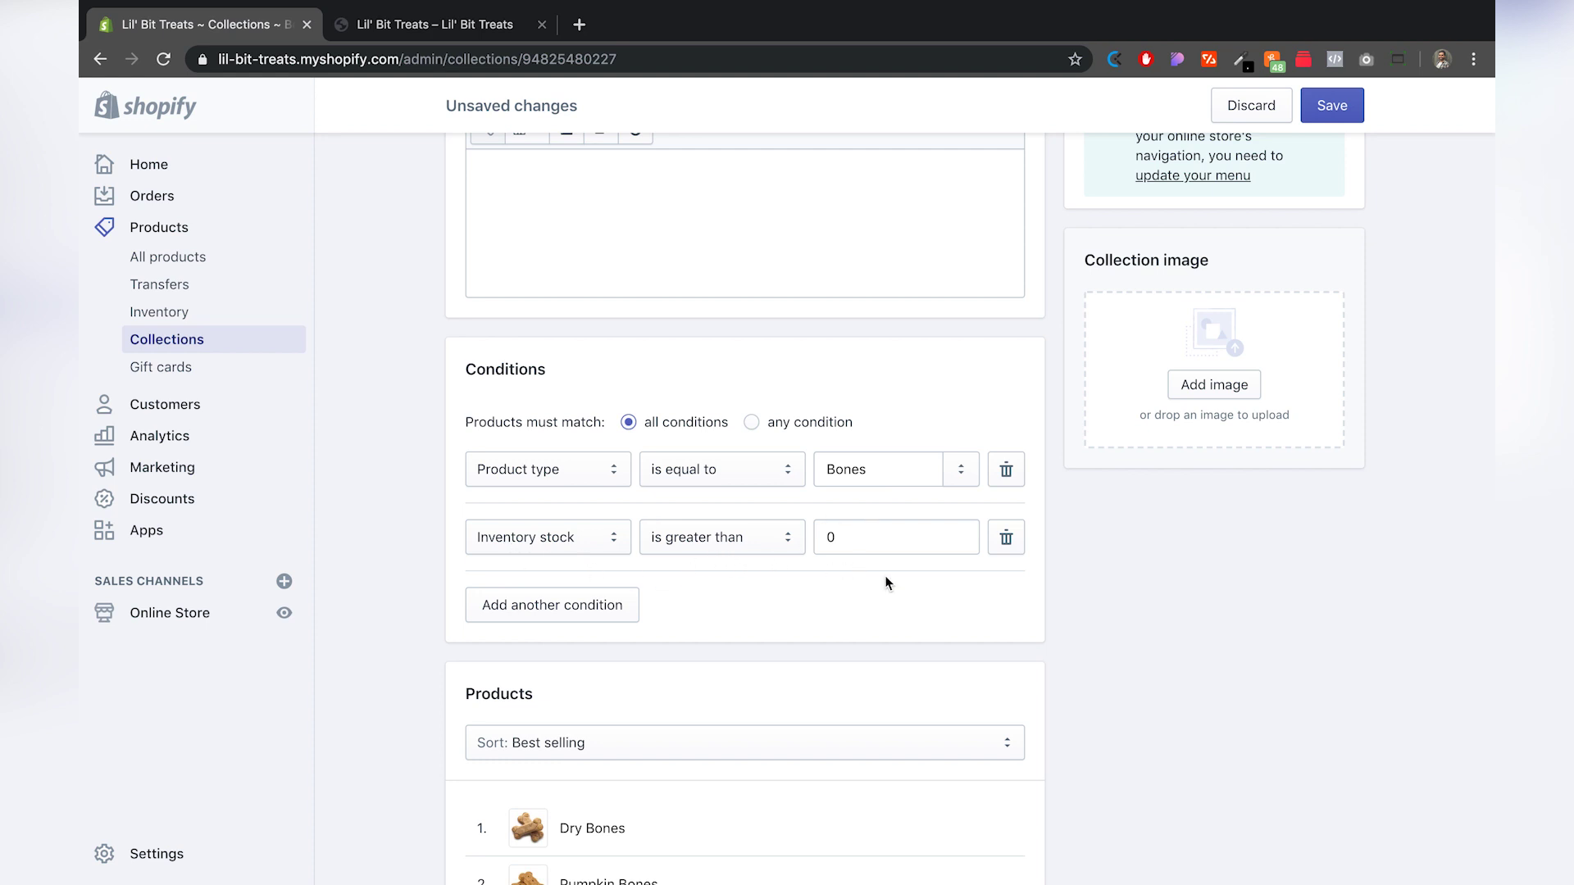
left_click(1334, 104)
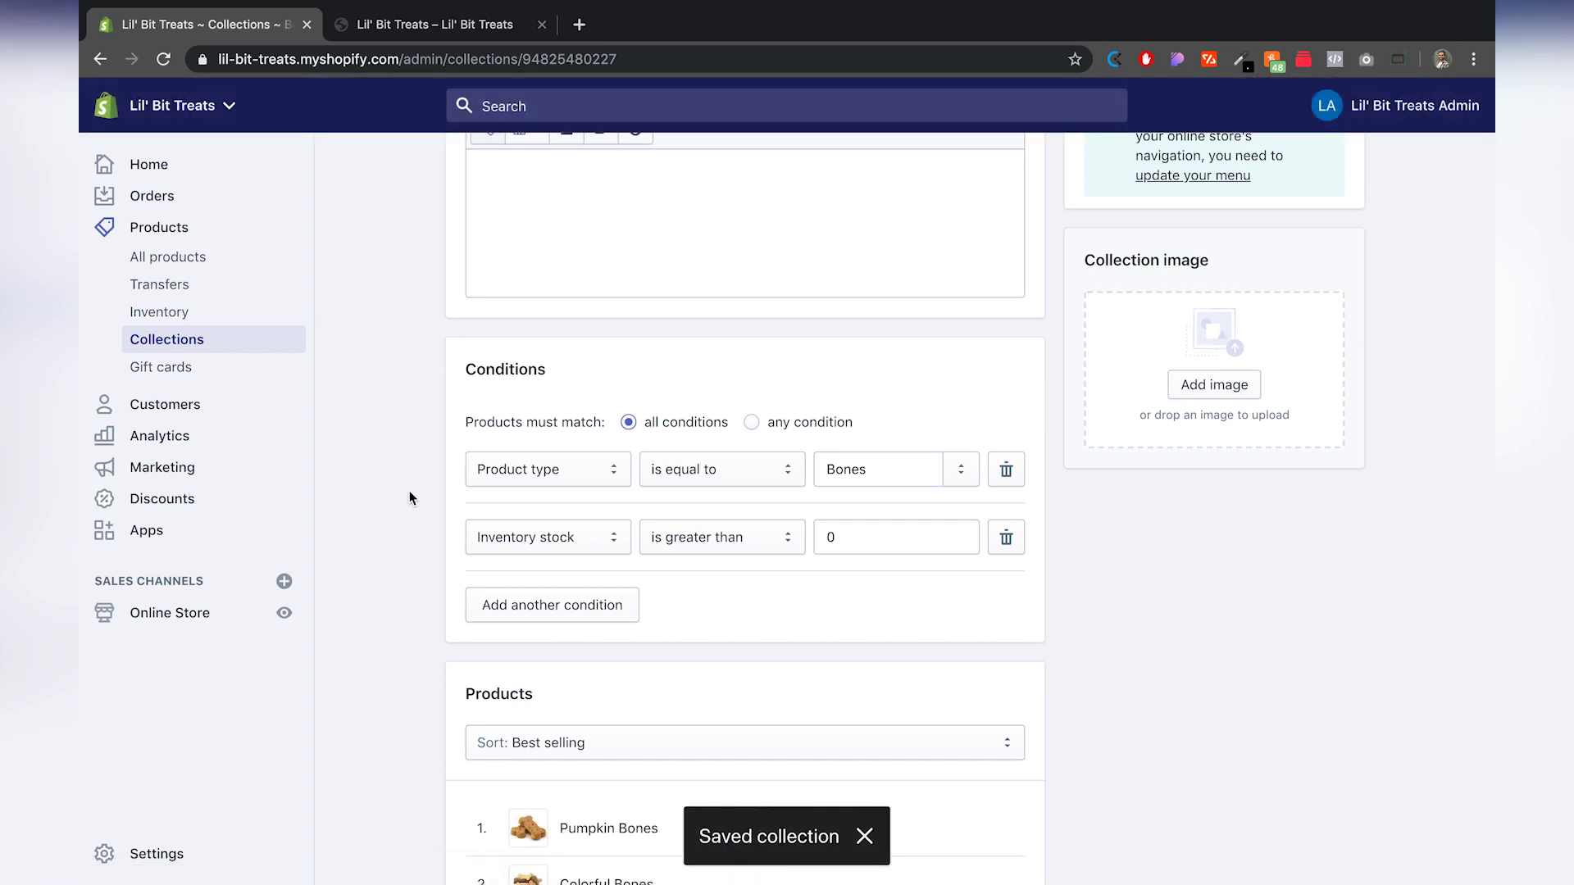
scroll(412, 498, "down", 4)
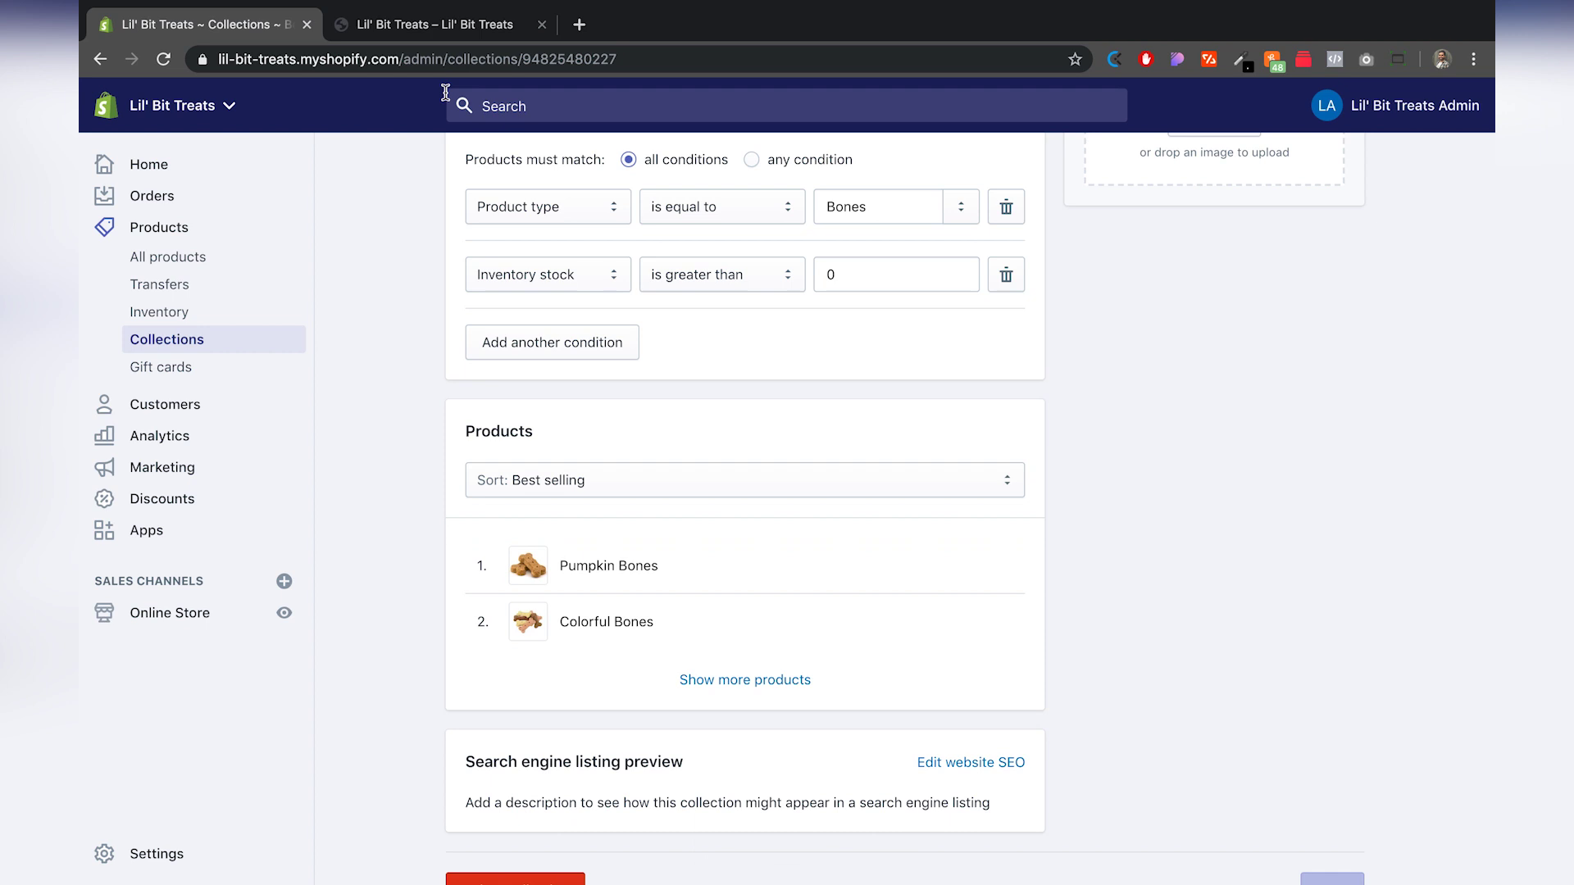
- Reload the storefront home page, then open the Catalog, which still shows sold-out Dry Bones
left_click(398, 33)
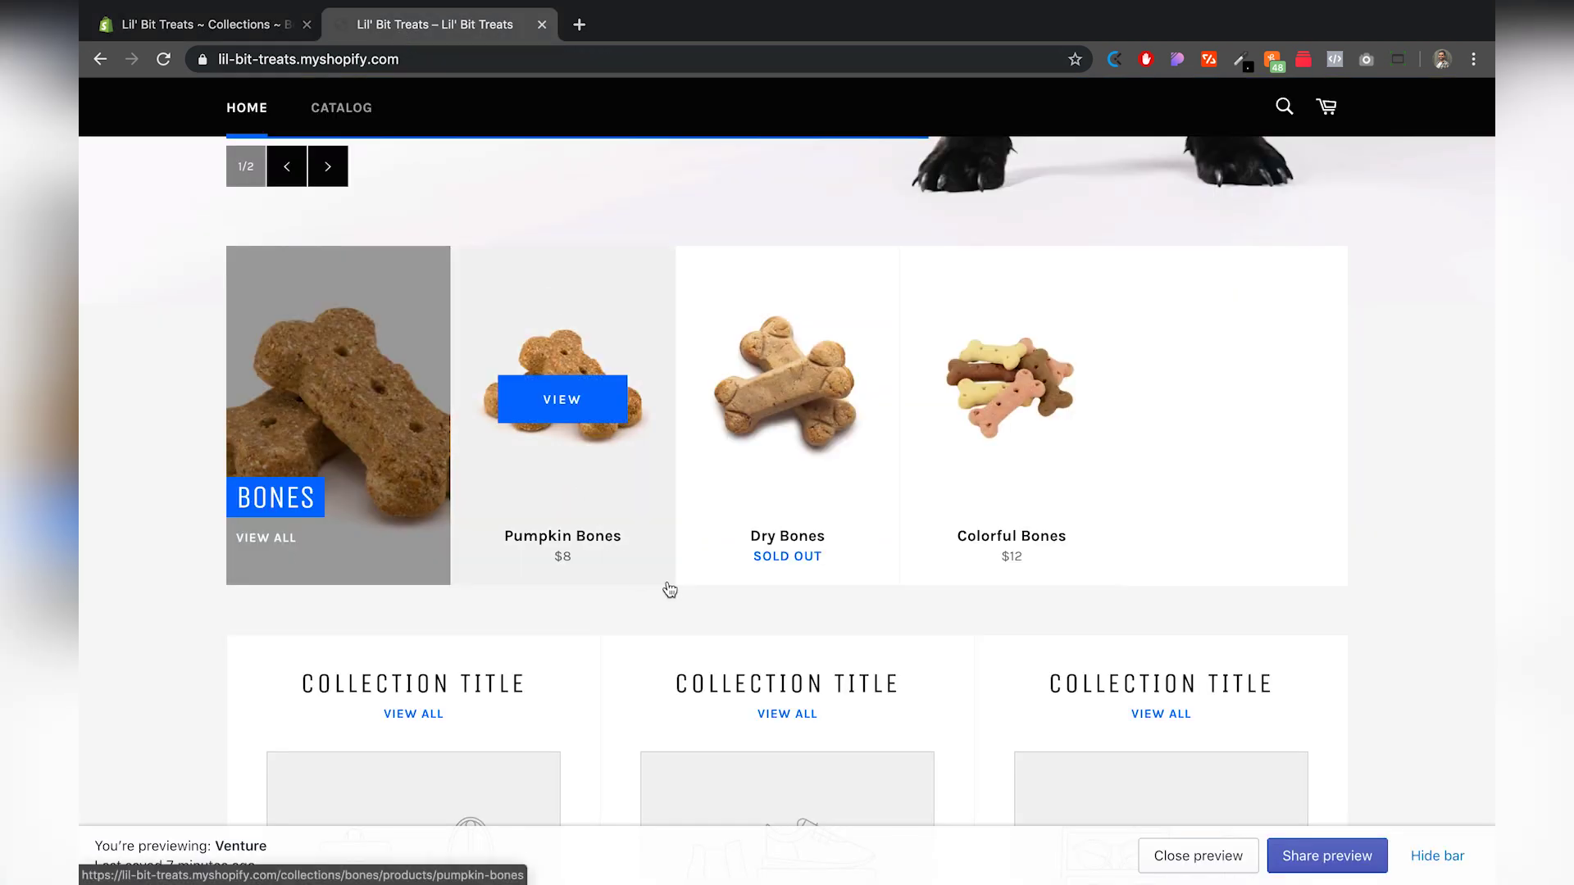
mouse_move(731, 482)
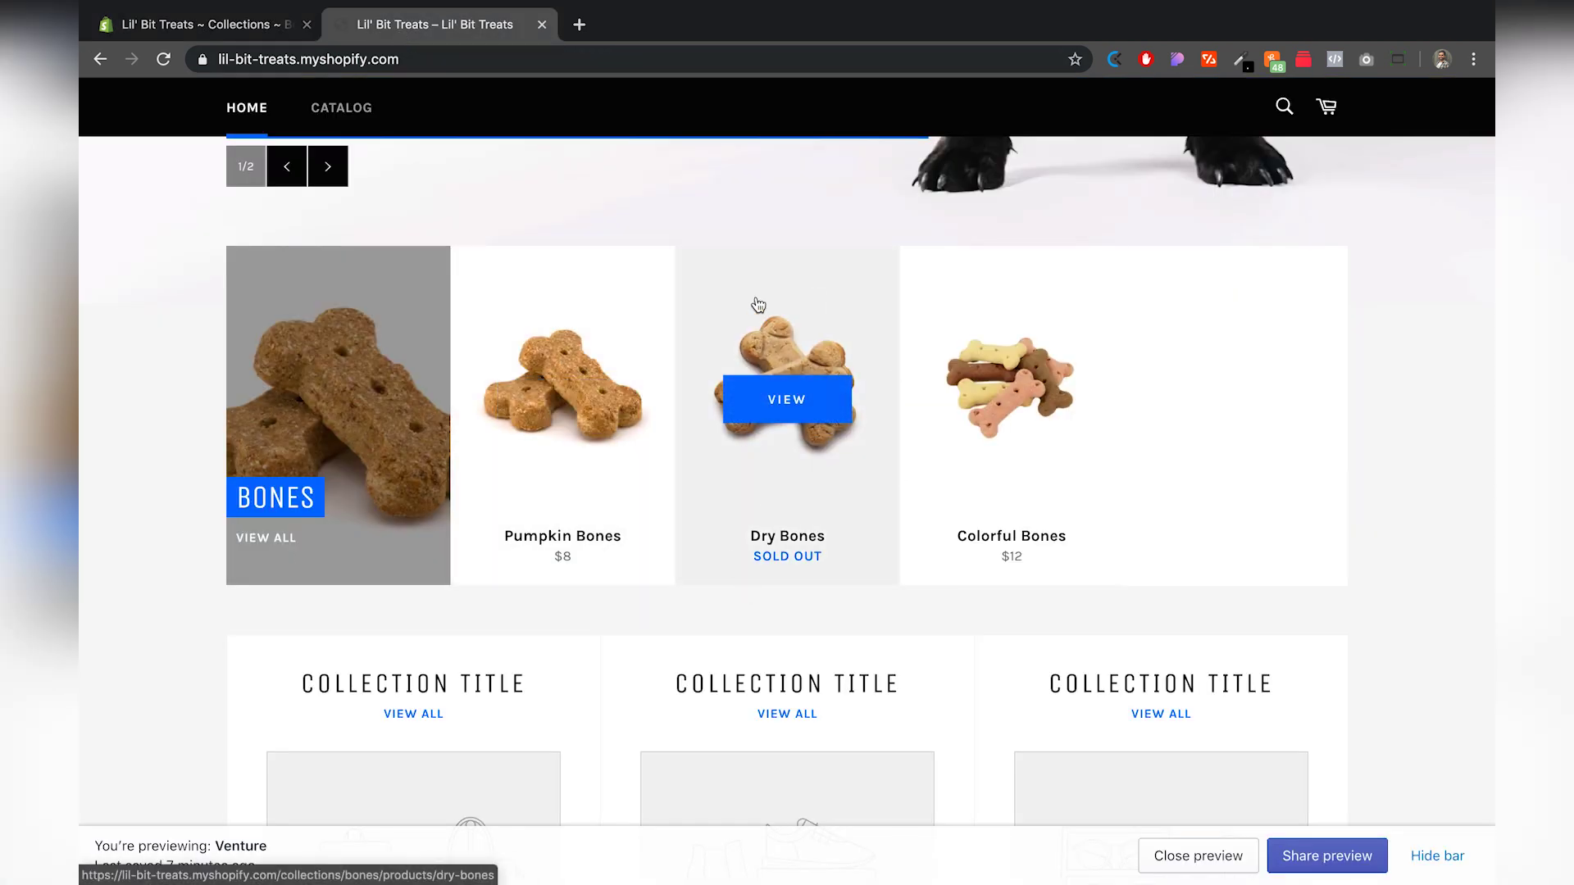
left_click(164, 63)
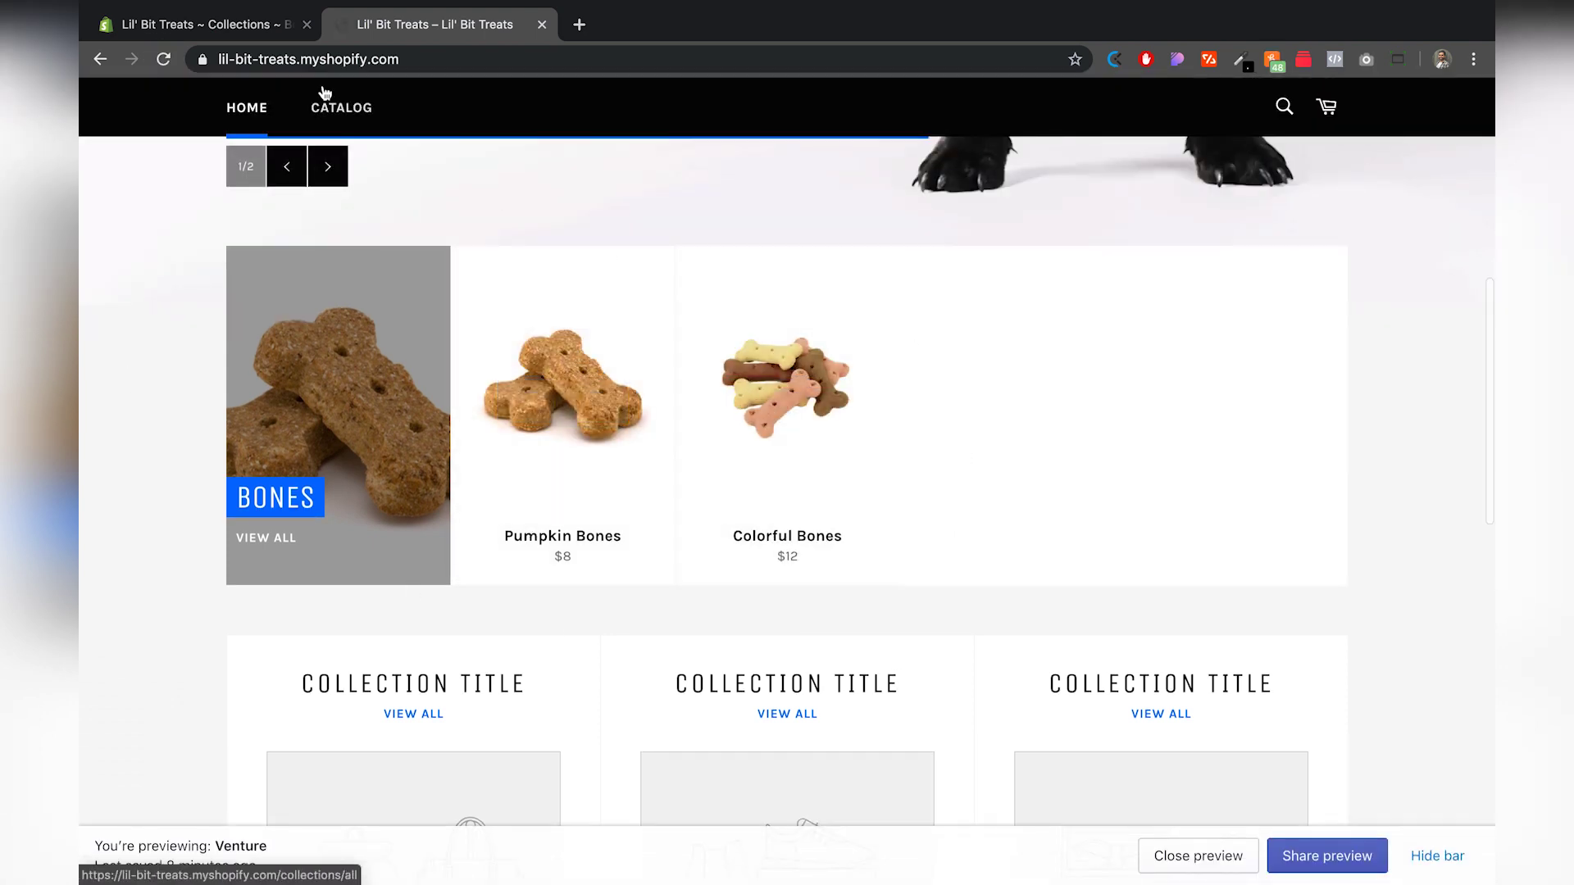
left_click(337, 111)
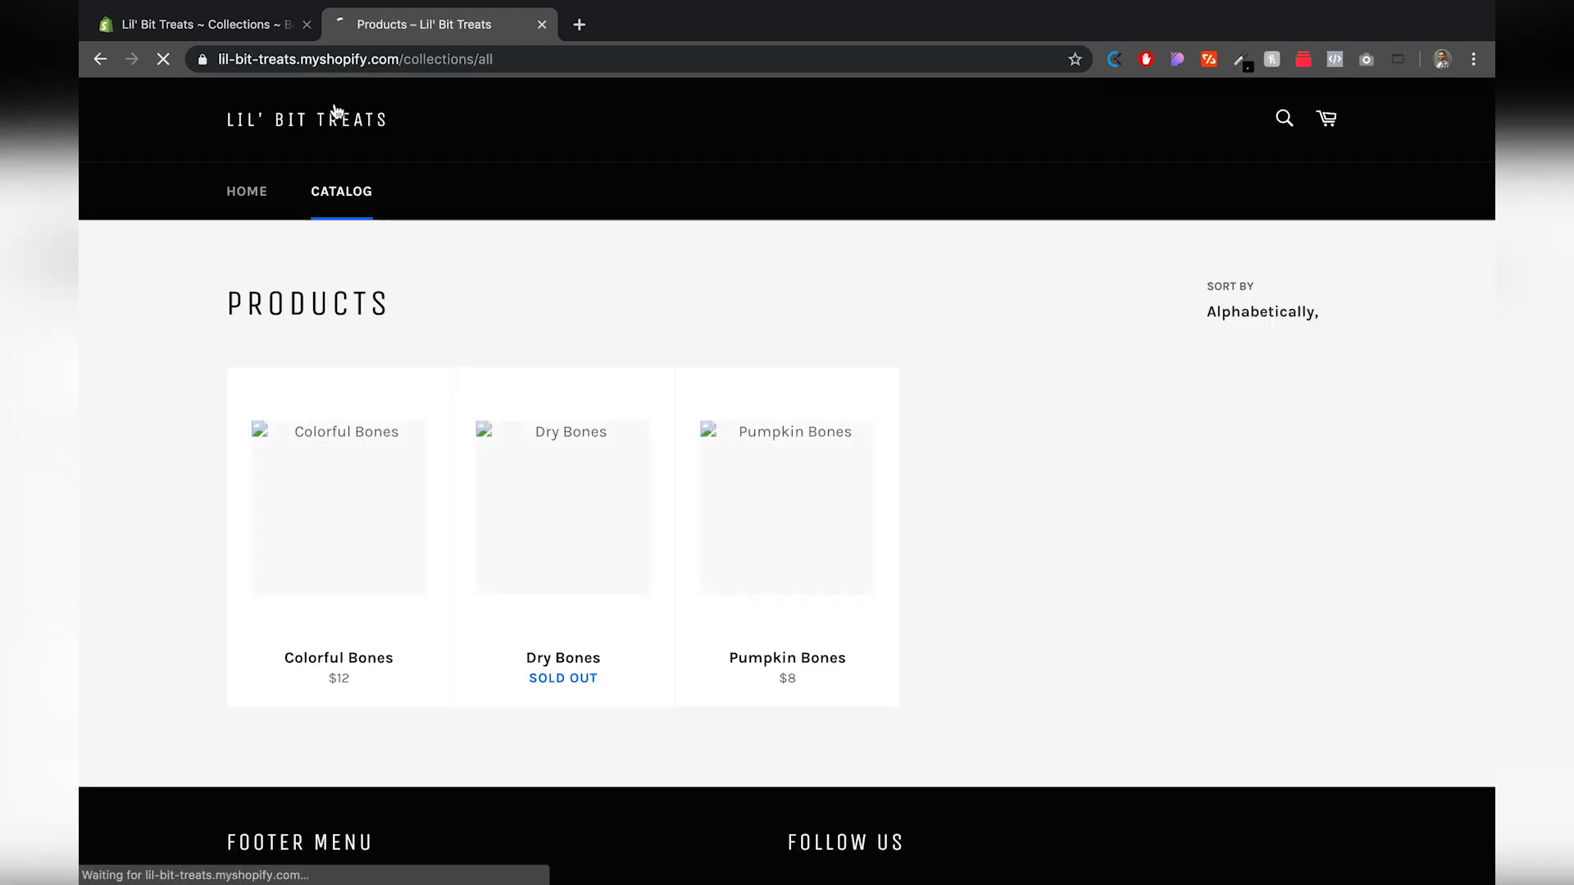
mouse_move(599, 662)
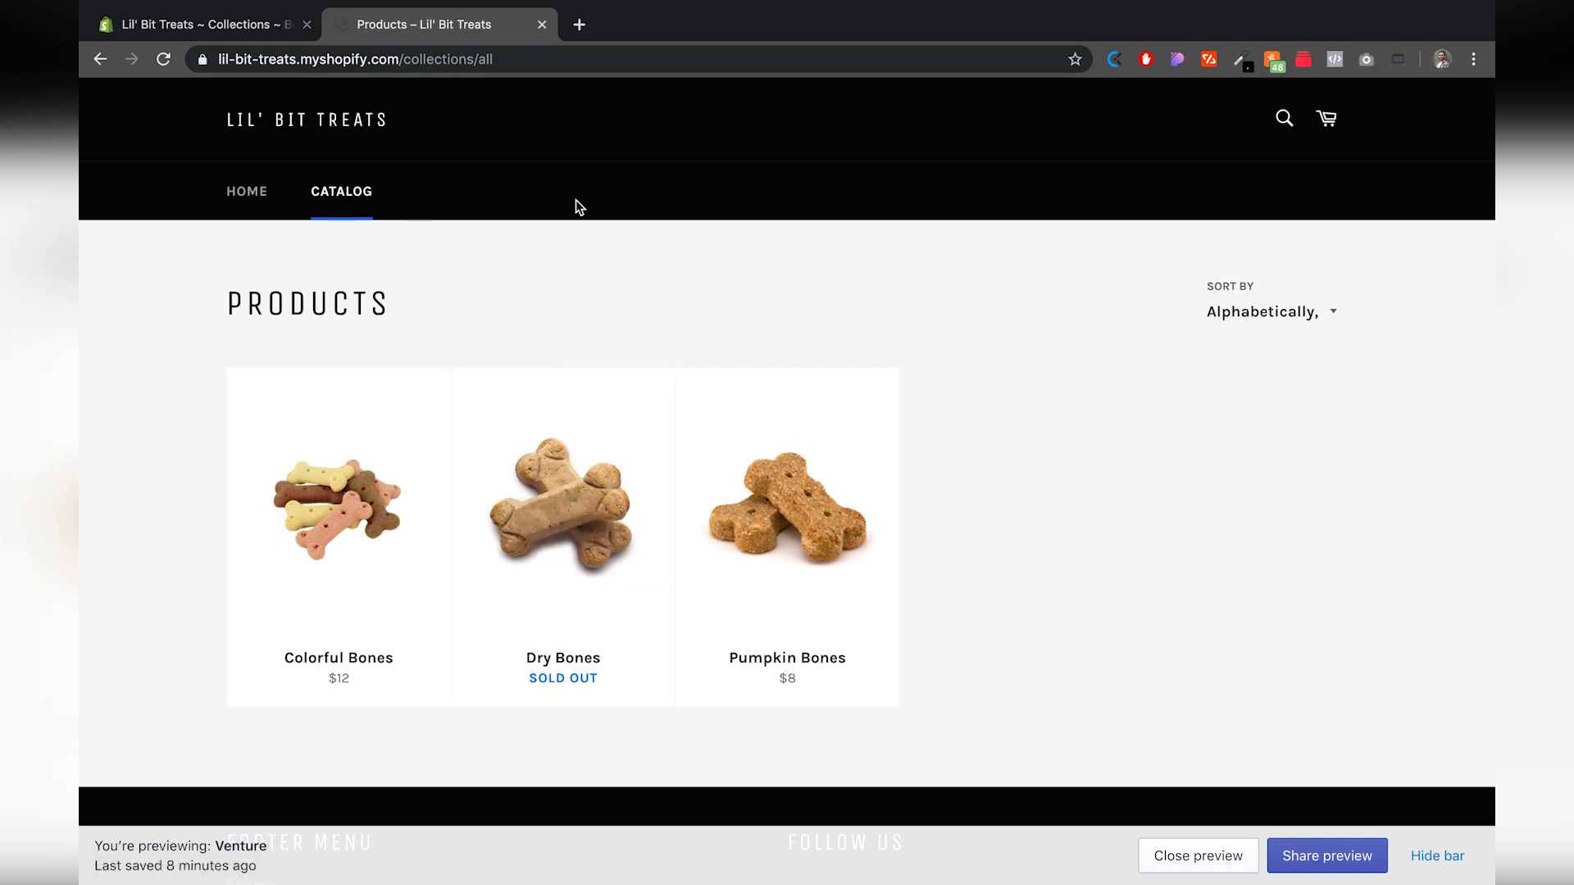
- Return to the admin Collections list and start a new collection
left_click(235, 28)
scroll(483, 463, "up", 8)
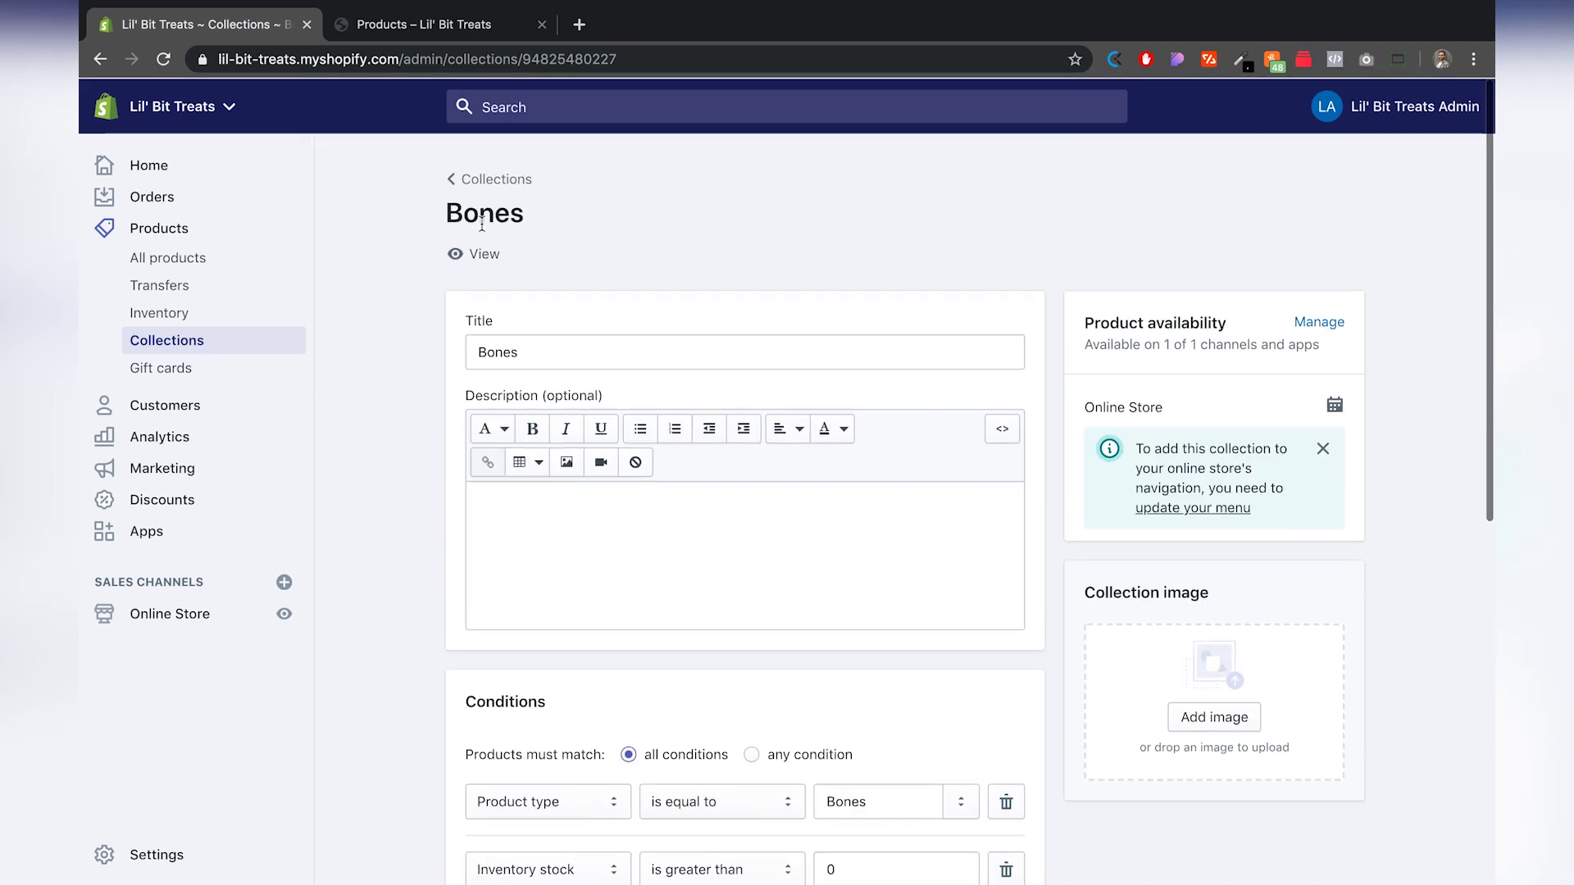
left_click(477, 179)
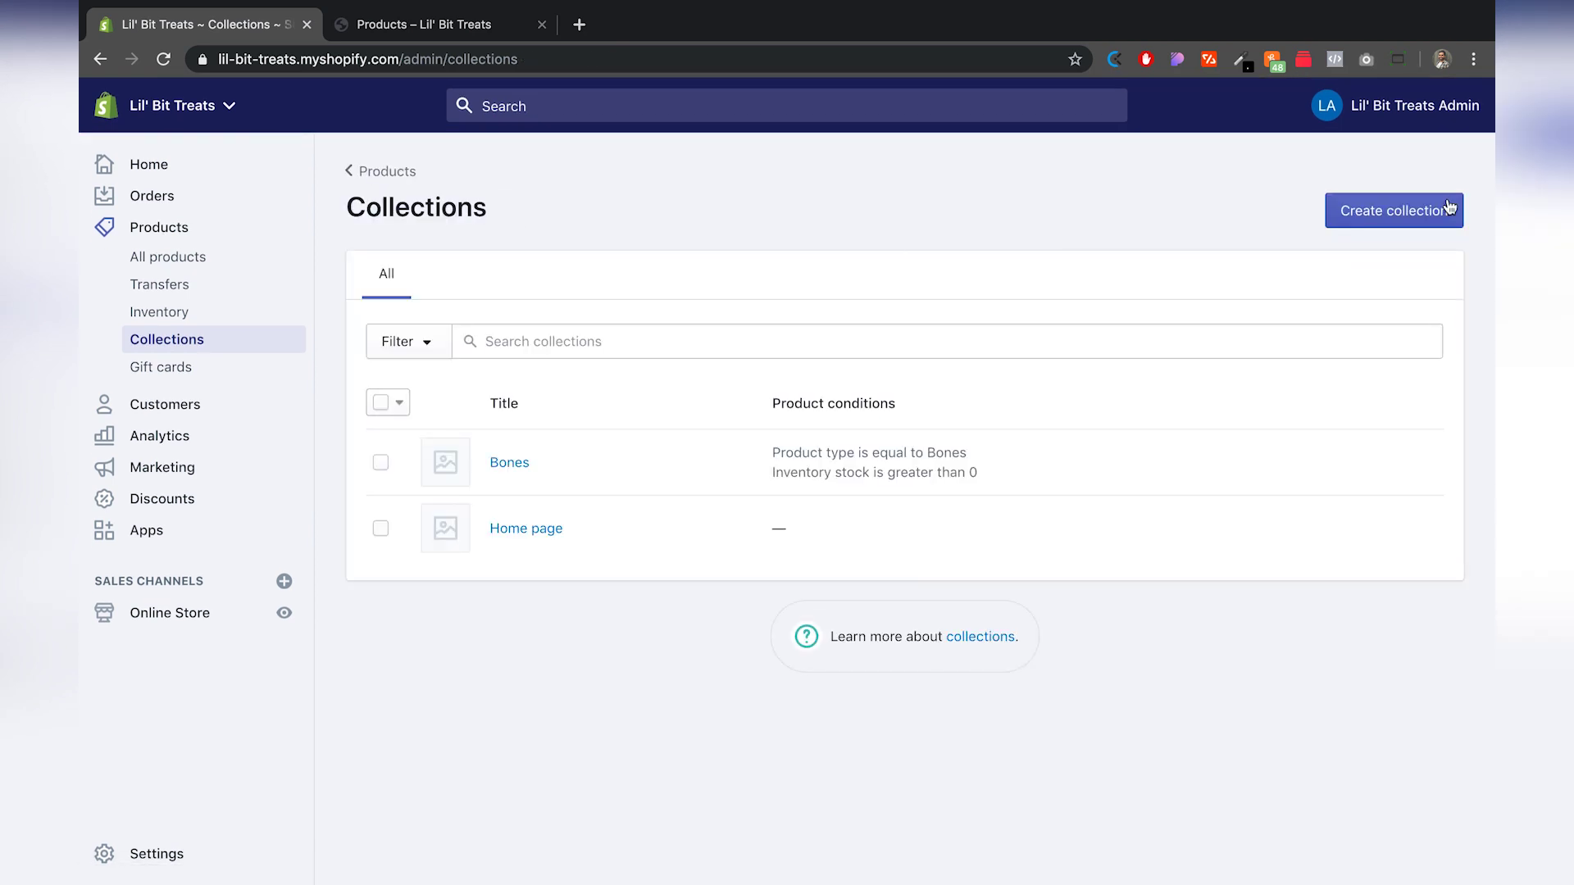
left_click(1395, 210)
- Set automated conditions: Product price greater than 0 and Inventory stock greater than 0
scroll(746, 243, "down", 5)
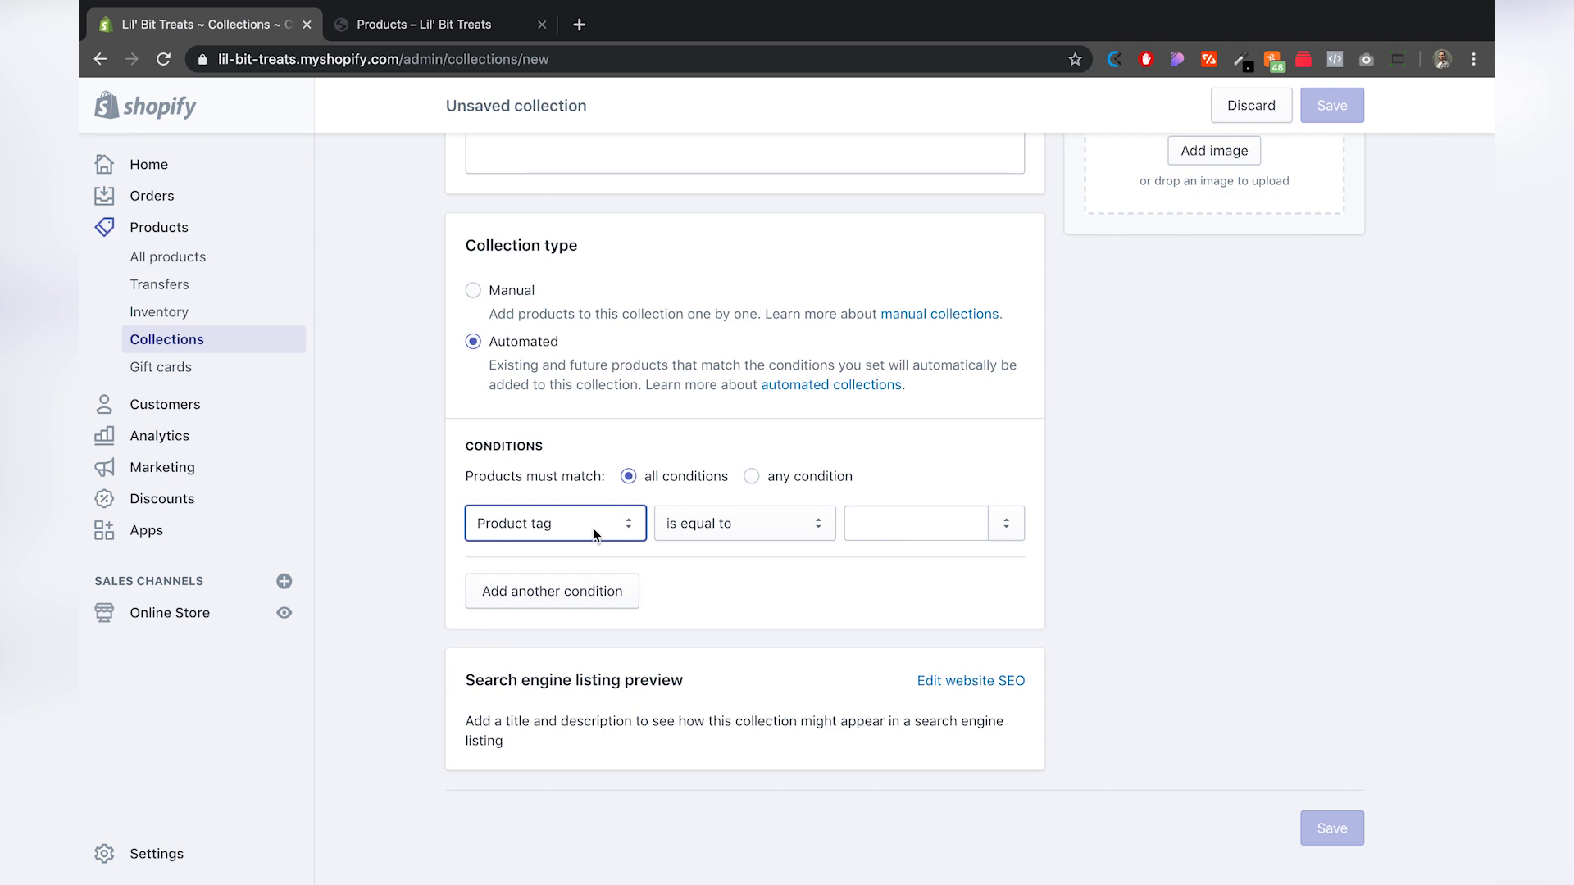
left_click(618, 528)
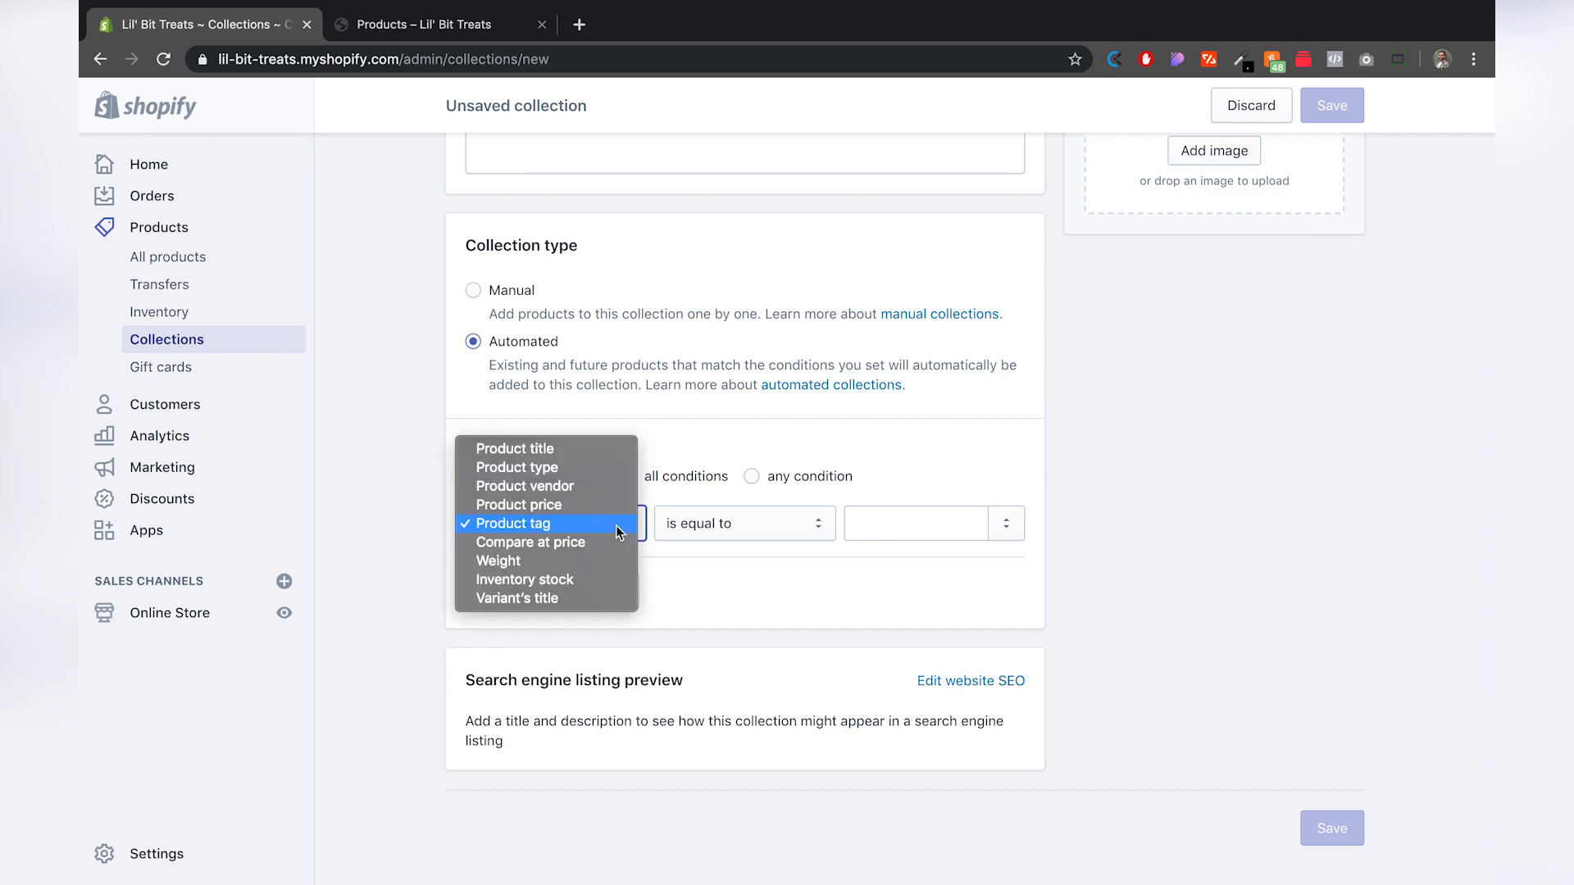
left_click(531, 506)
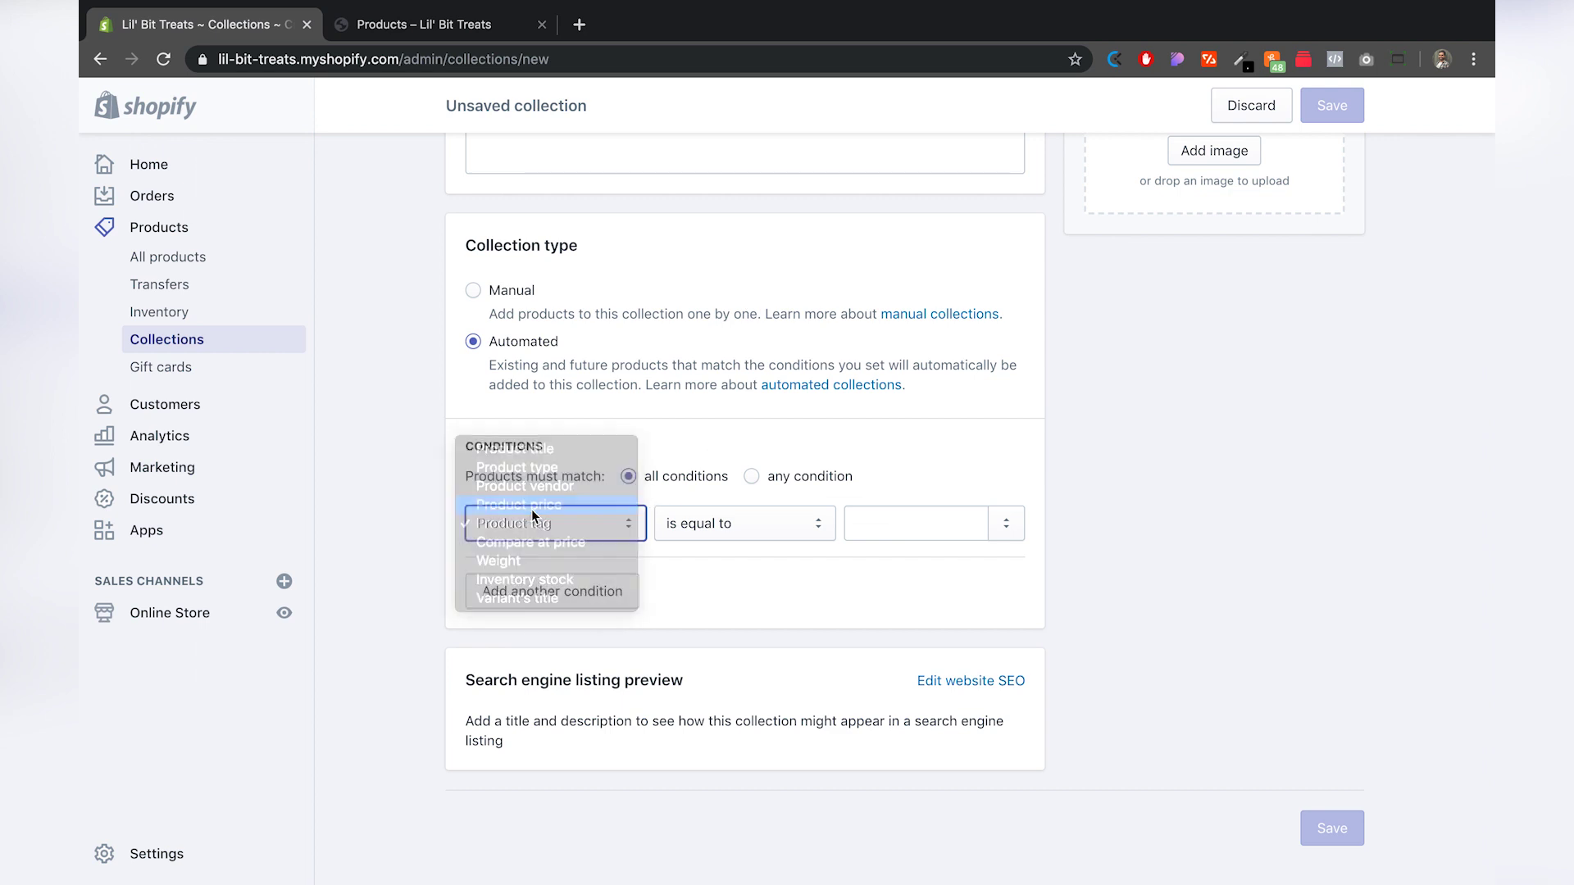
left_click(888, 528)
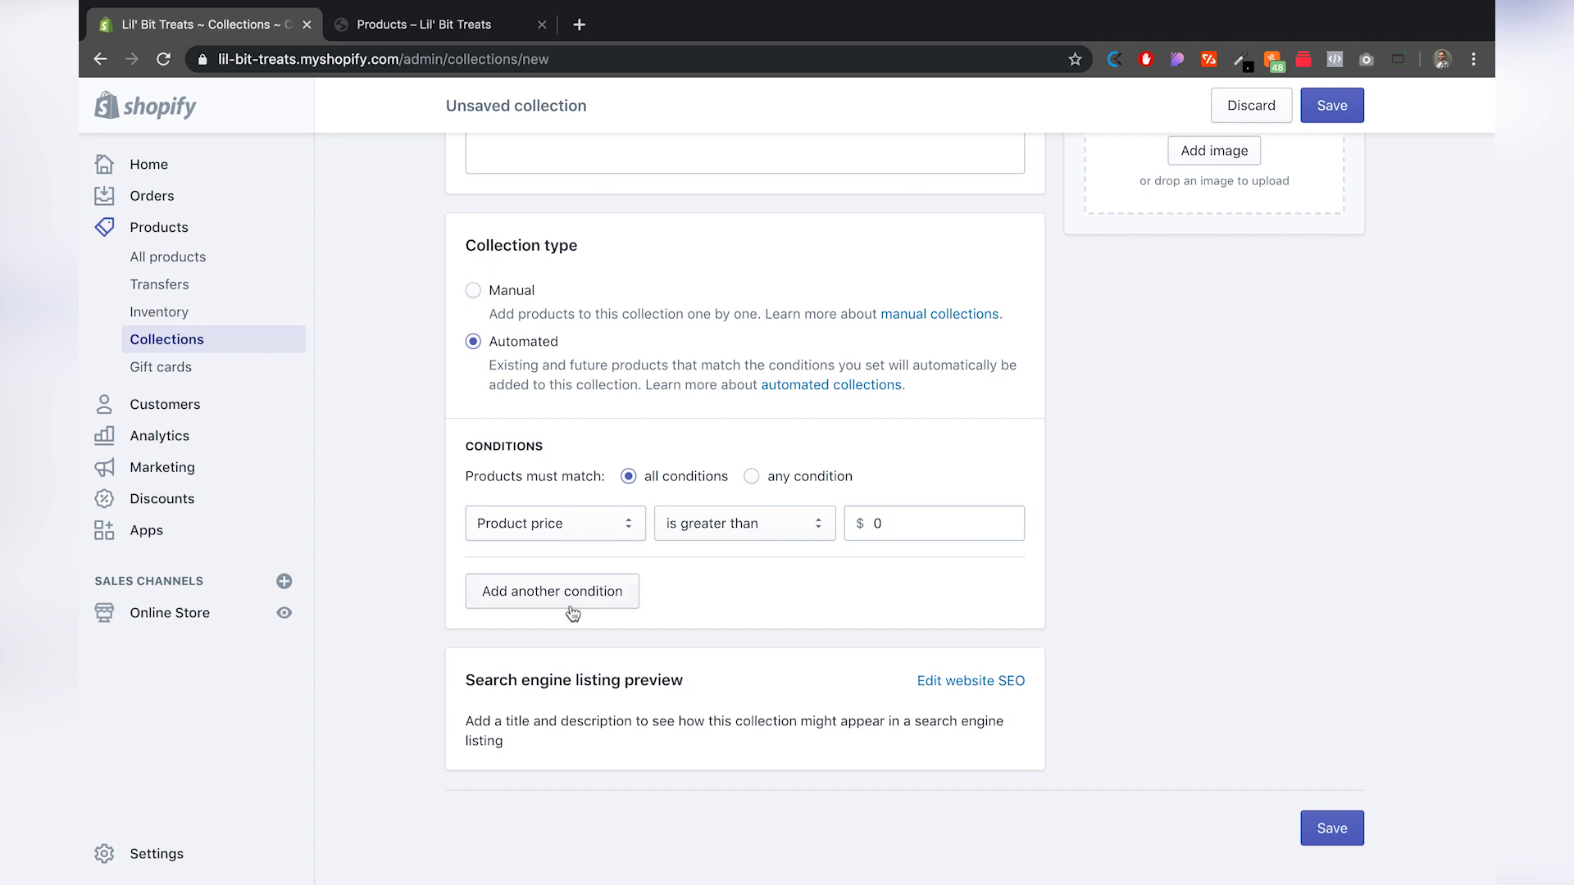
left_click(539, 595)
left_click(603, 598)
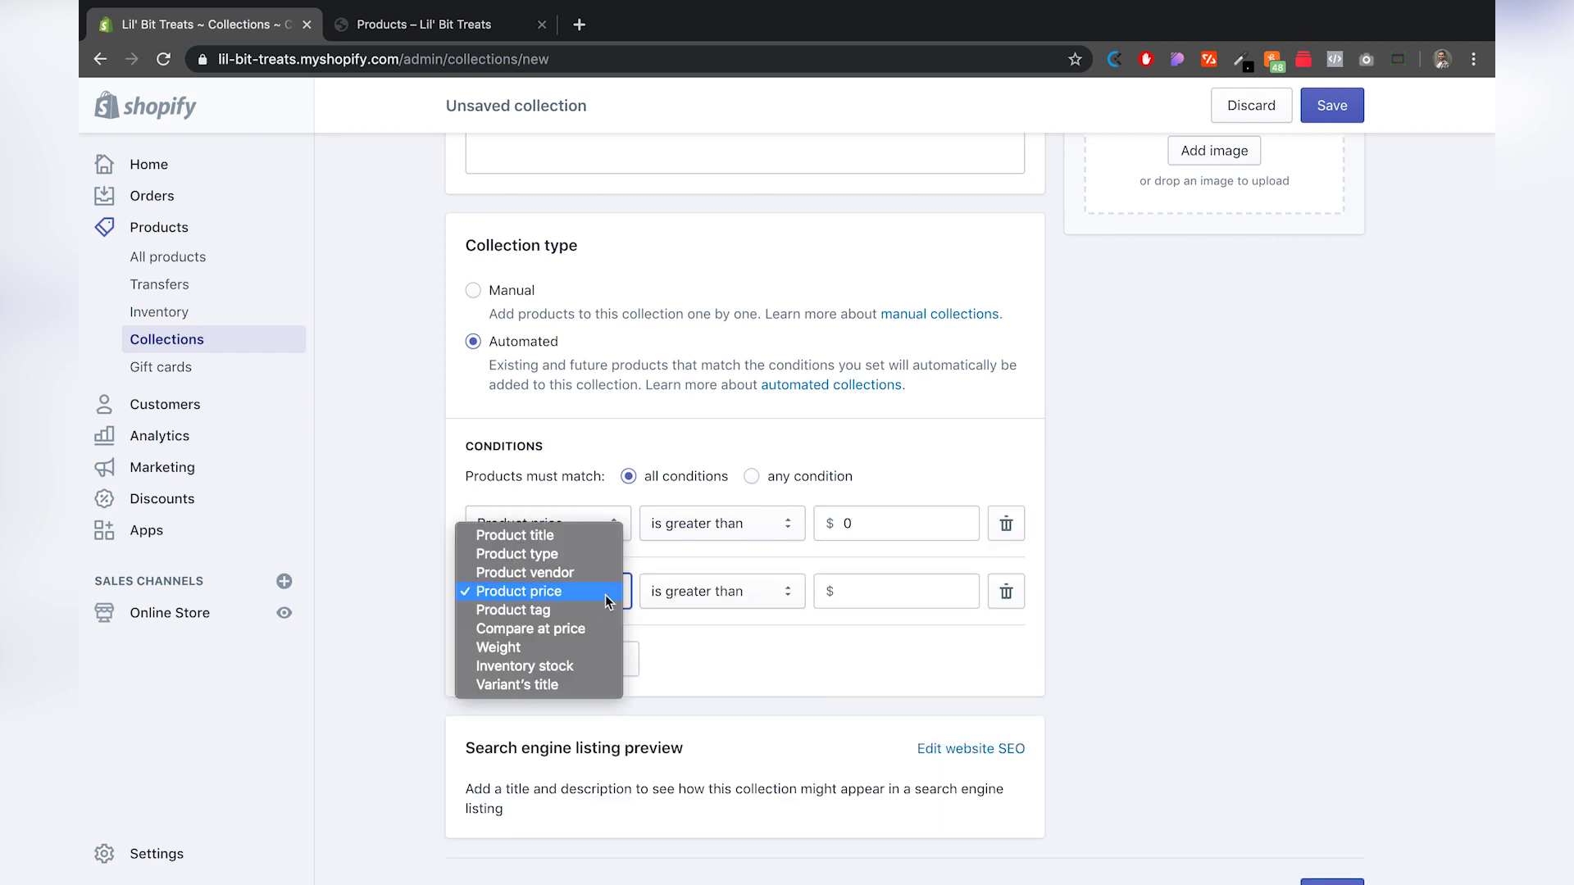
left_click(545, 668)
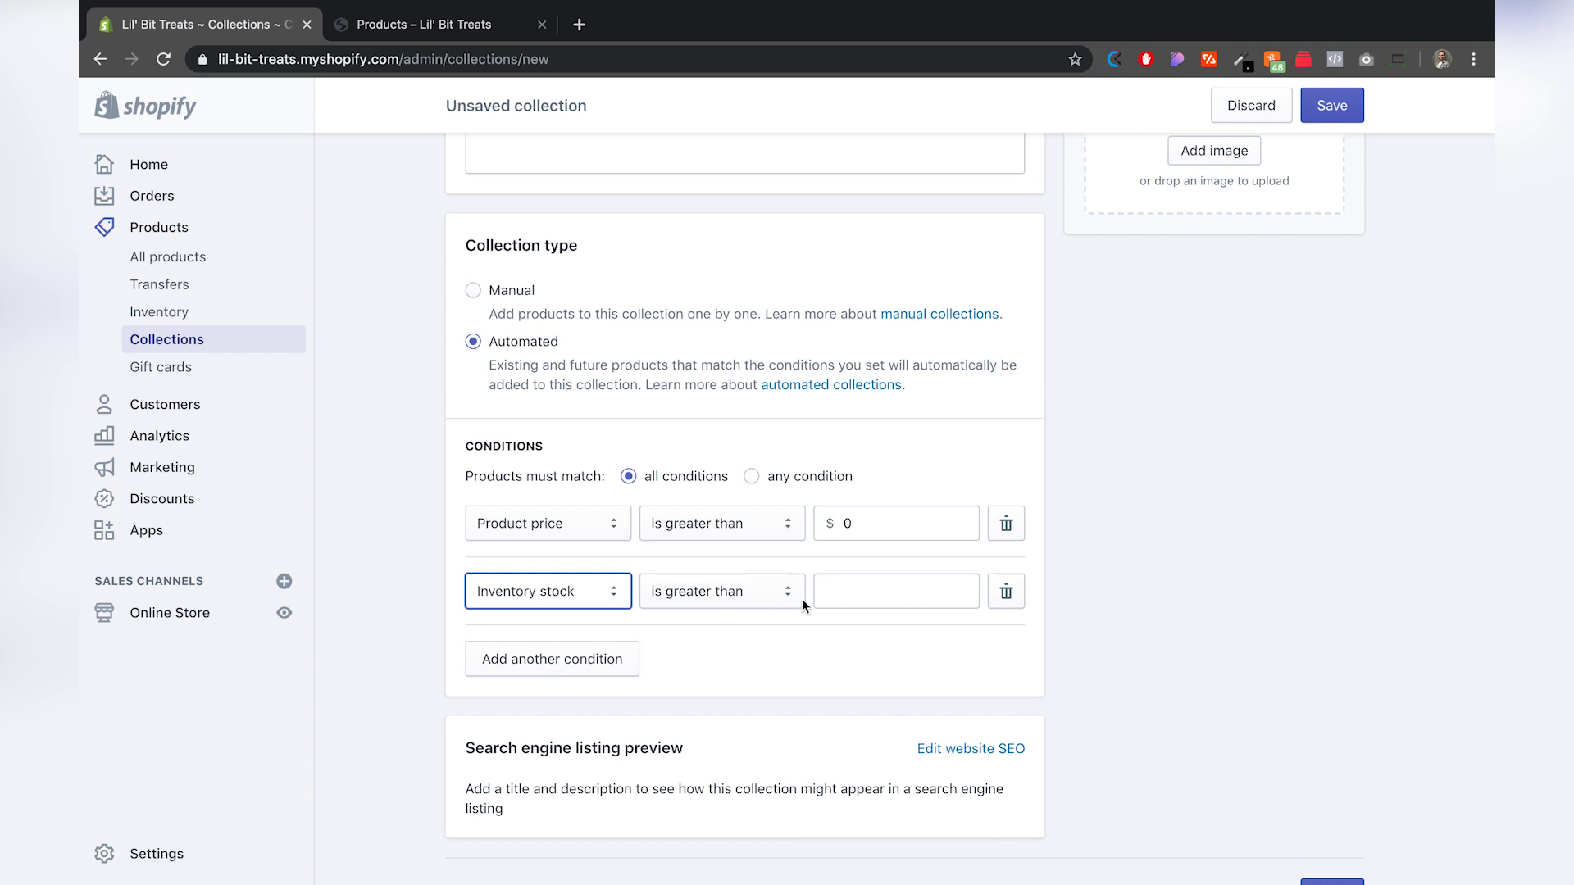
left_click(847, 591)
left_click(1227, 538)
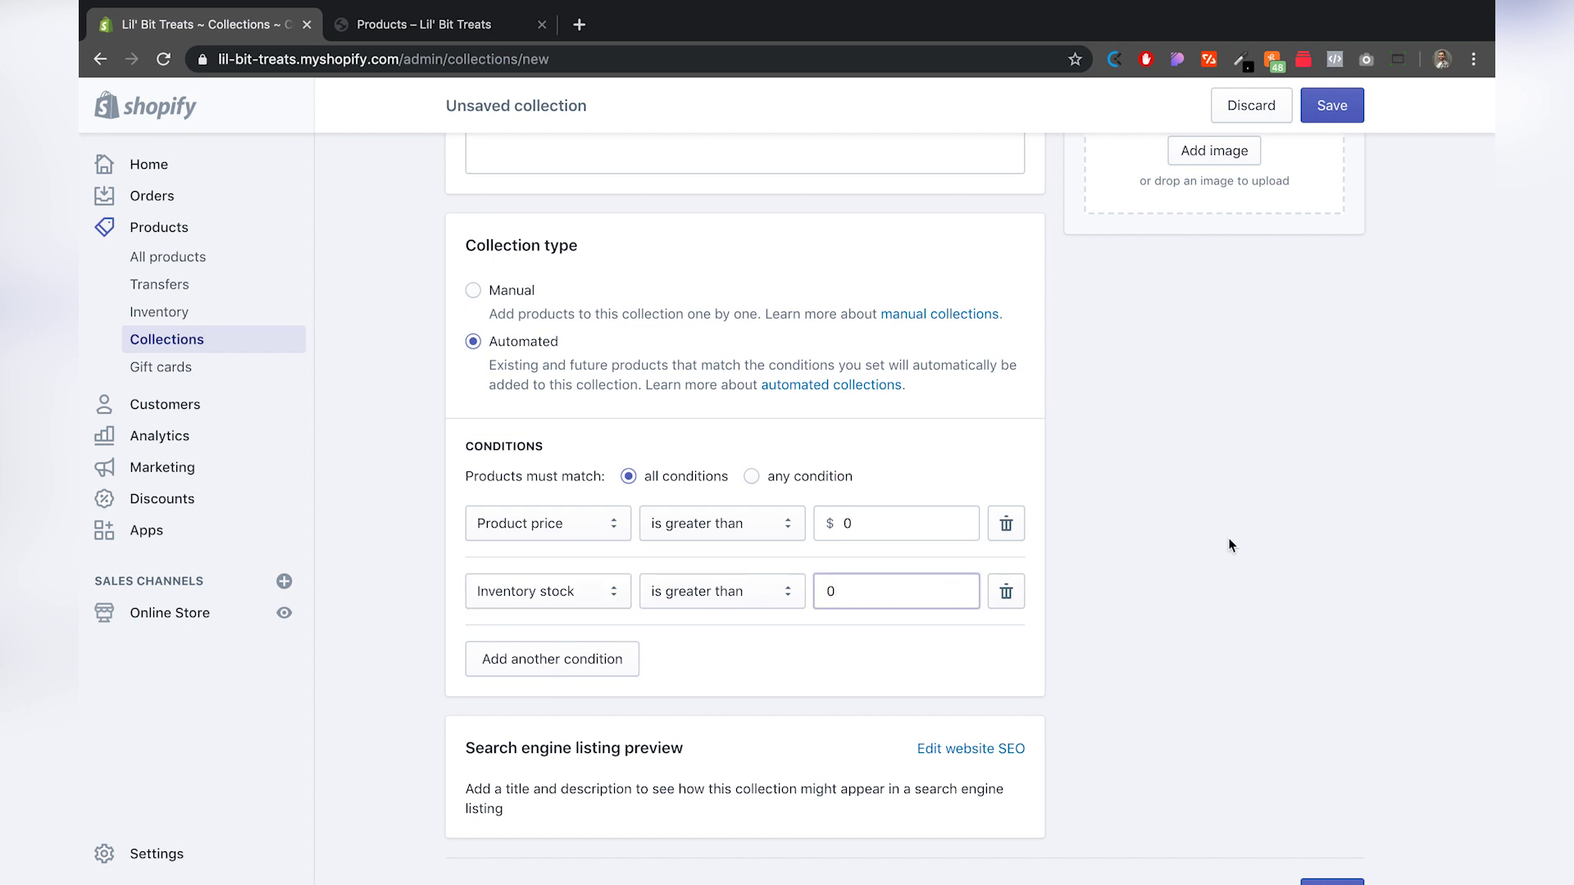
- Title the collection 'All' and save it
left_click(1332, 115)
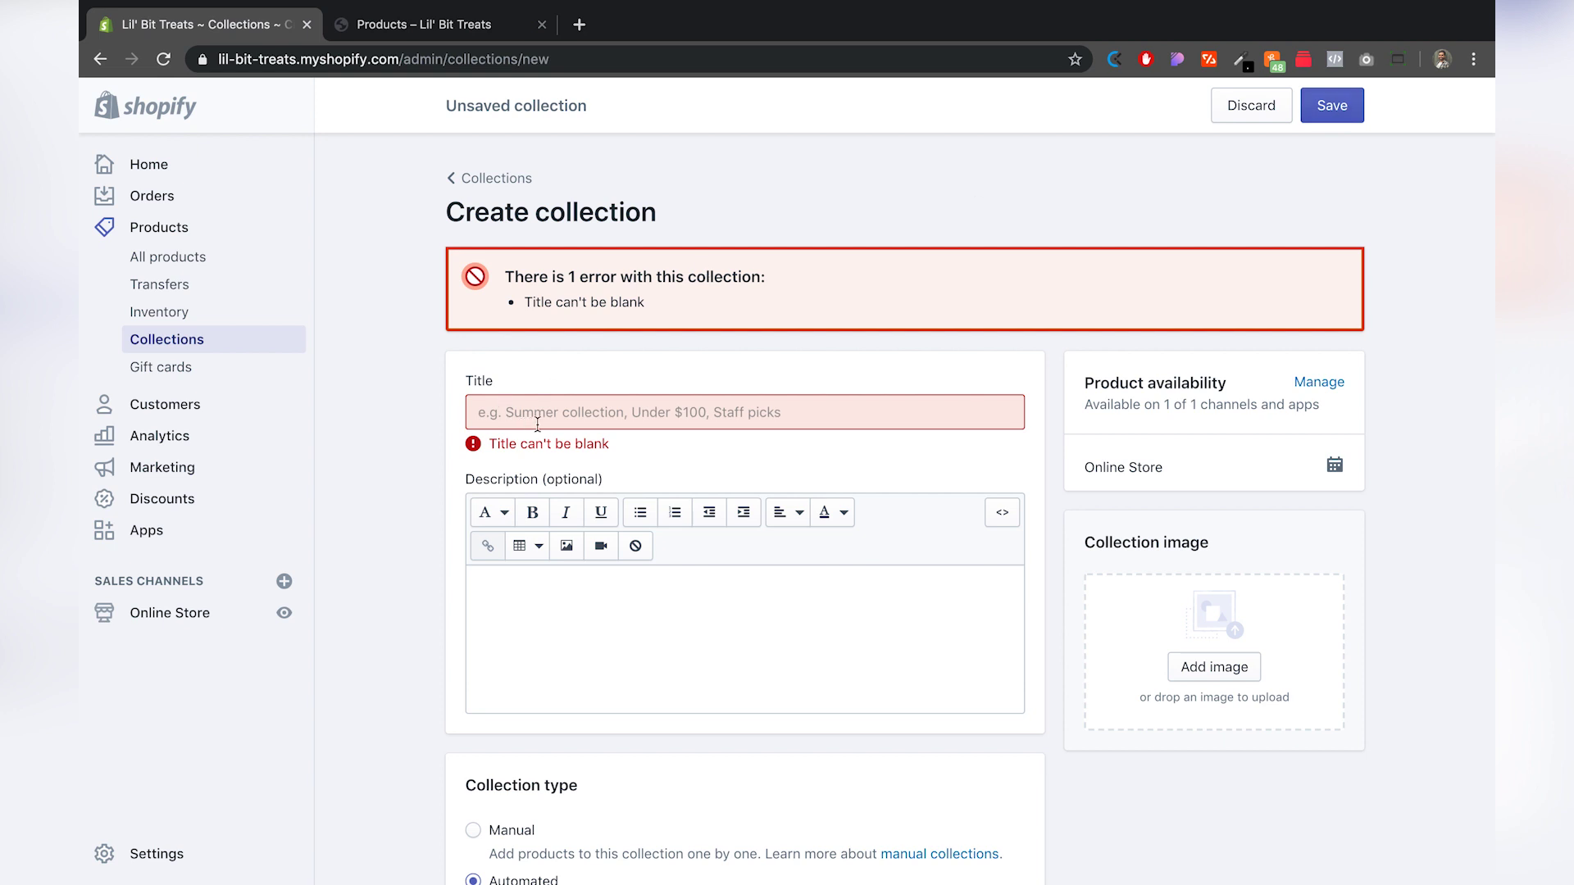
left_click(644, 411)
type("All")
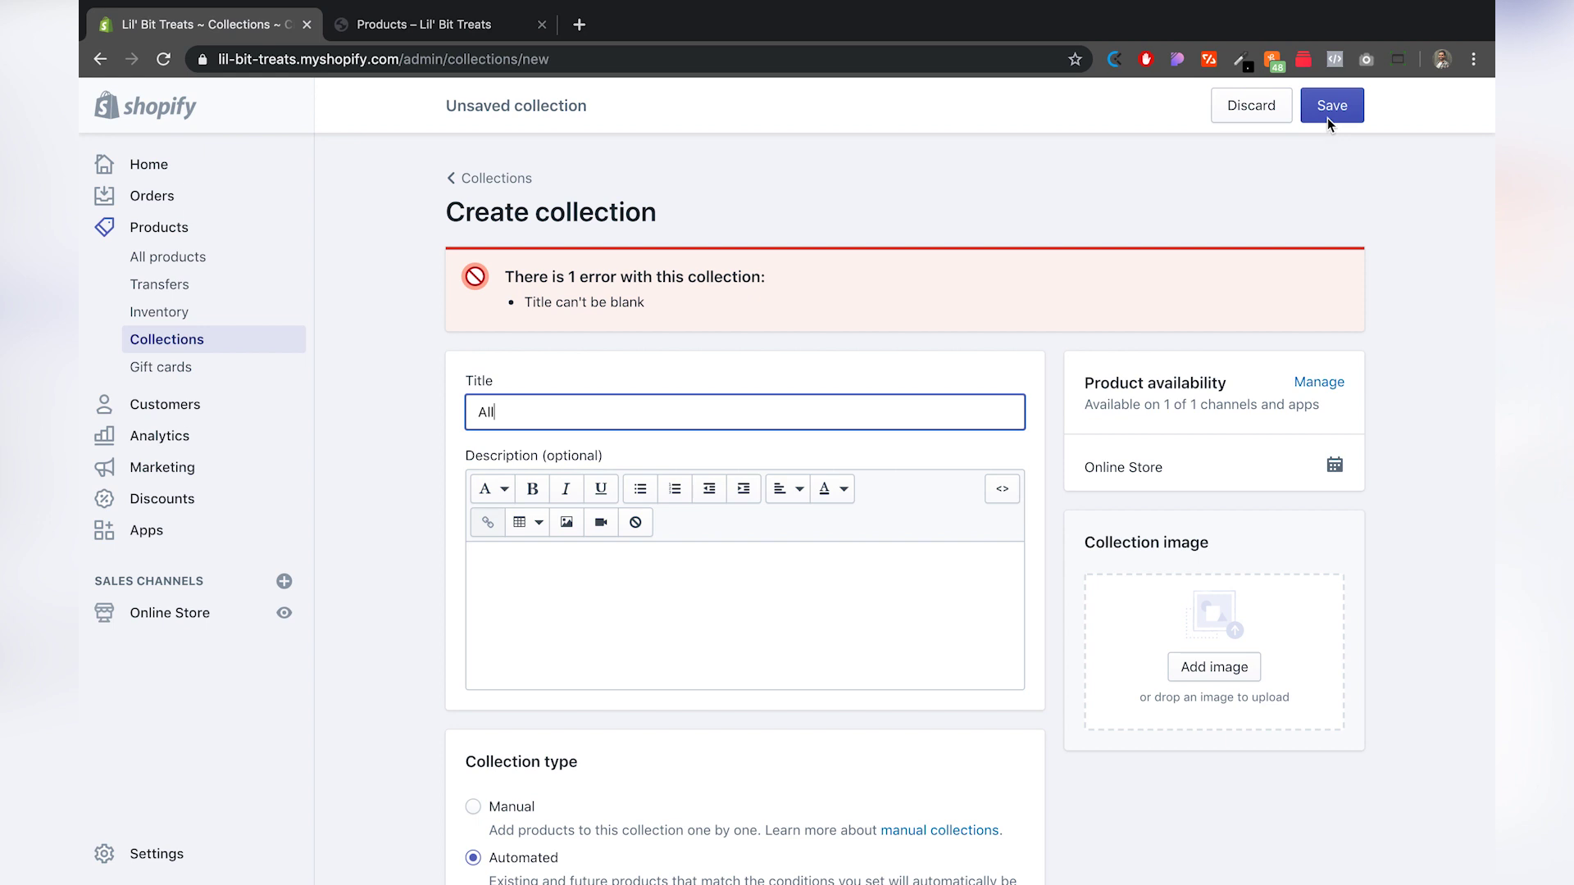
left_click(1328, 106)
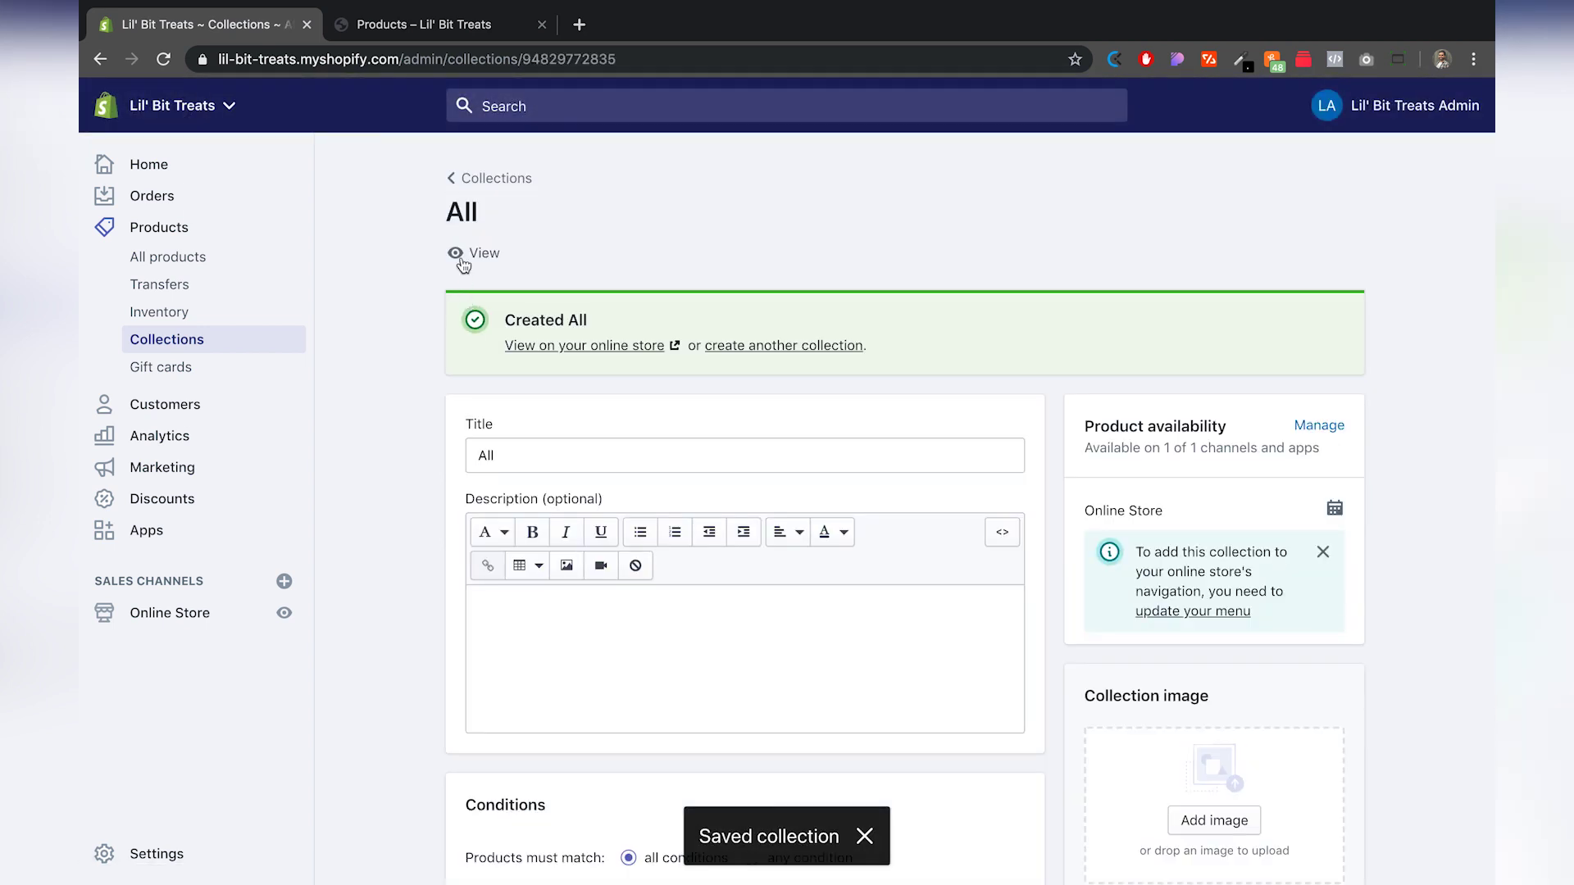
- Go to Online Store > Navigation and open the Main menu
left_click(497, 184)
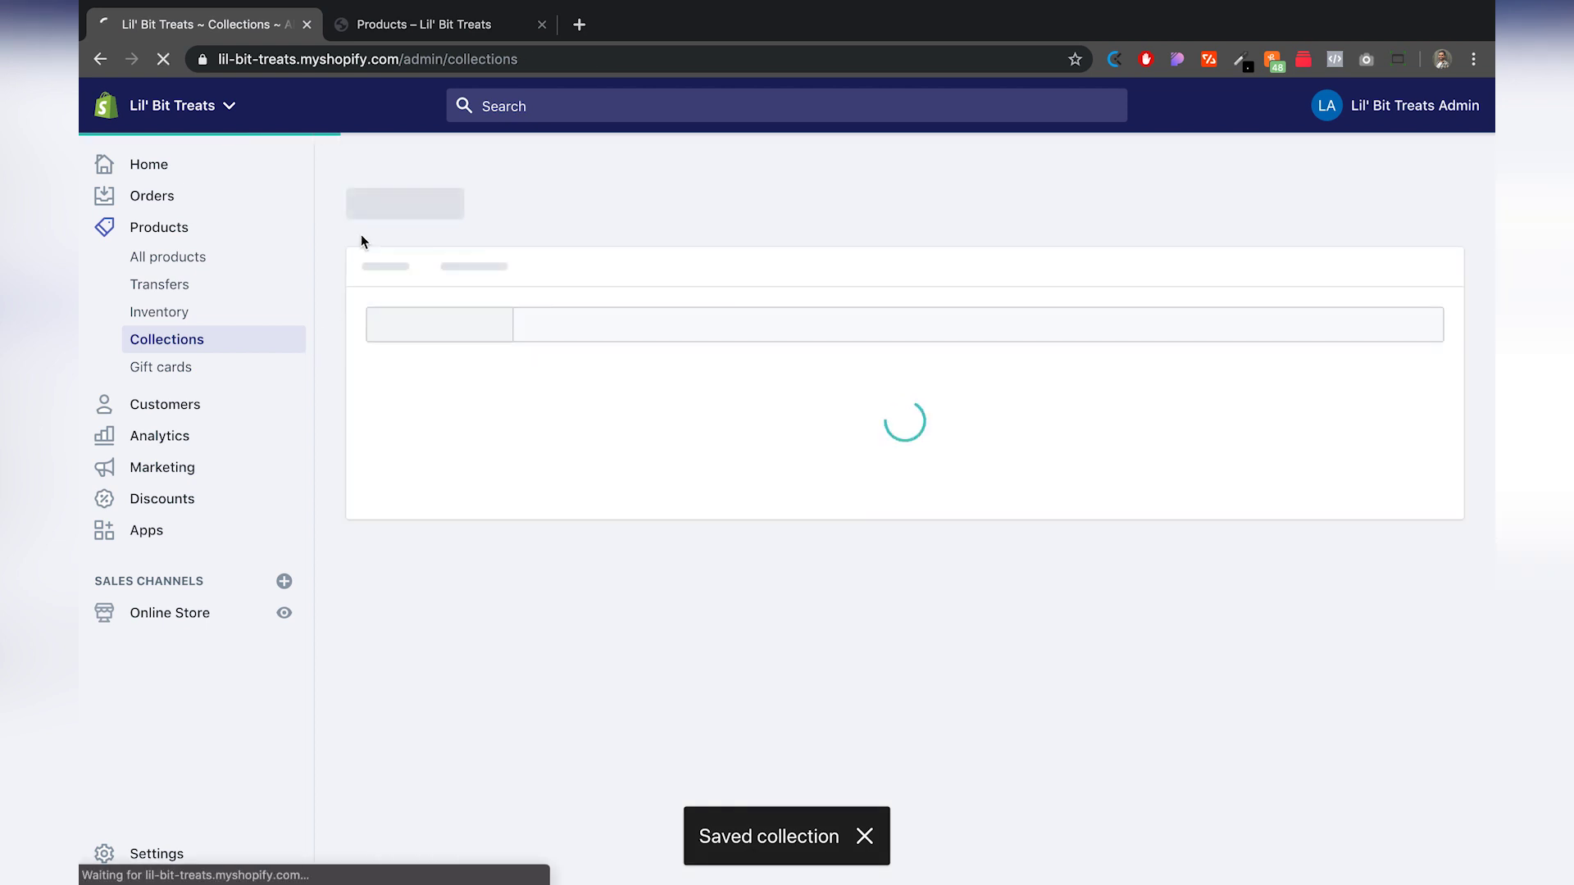
left_click(404, 27)
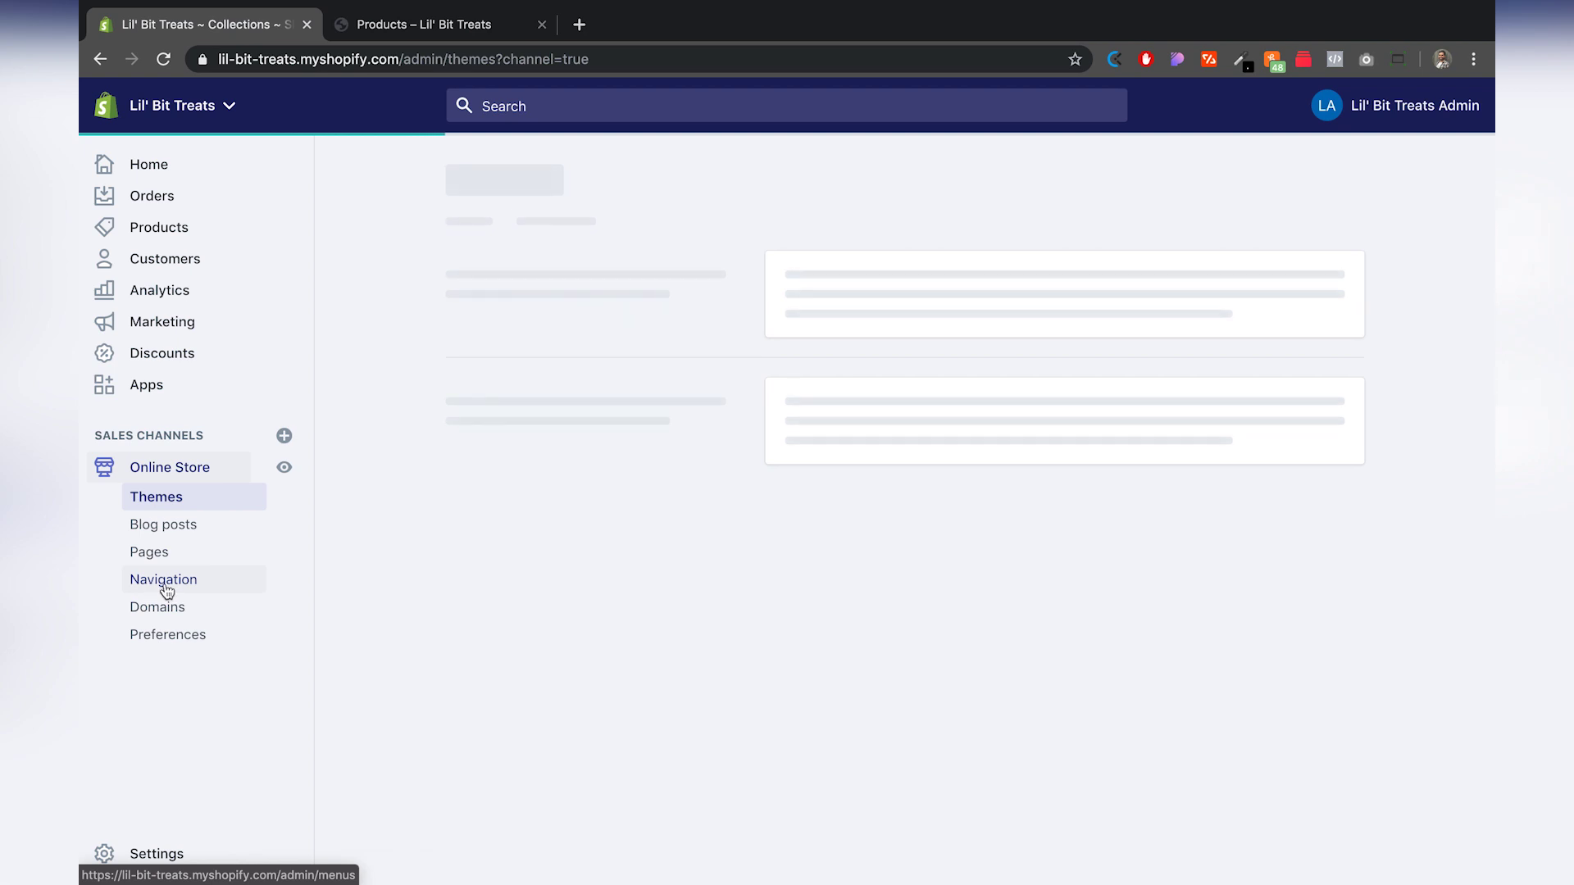
left_click(166, 582)
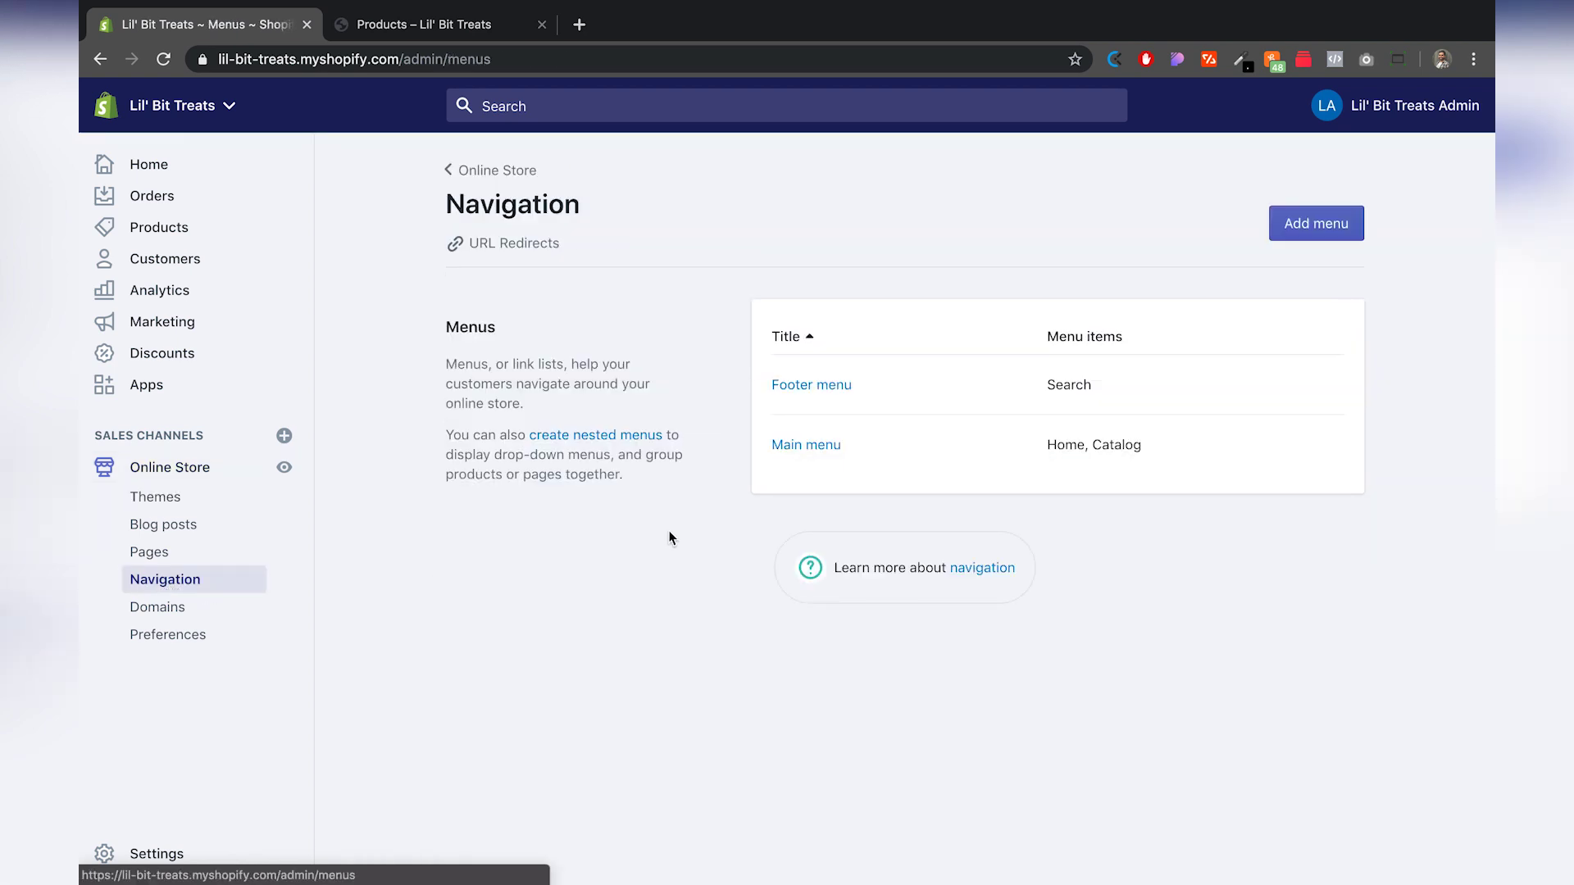
left_click(814, 447)
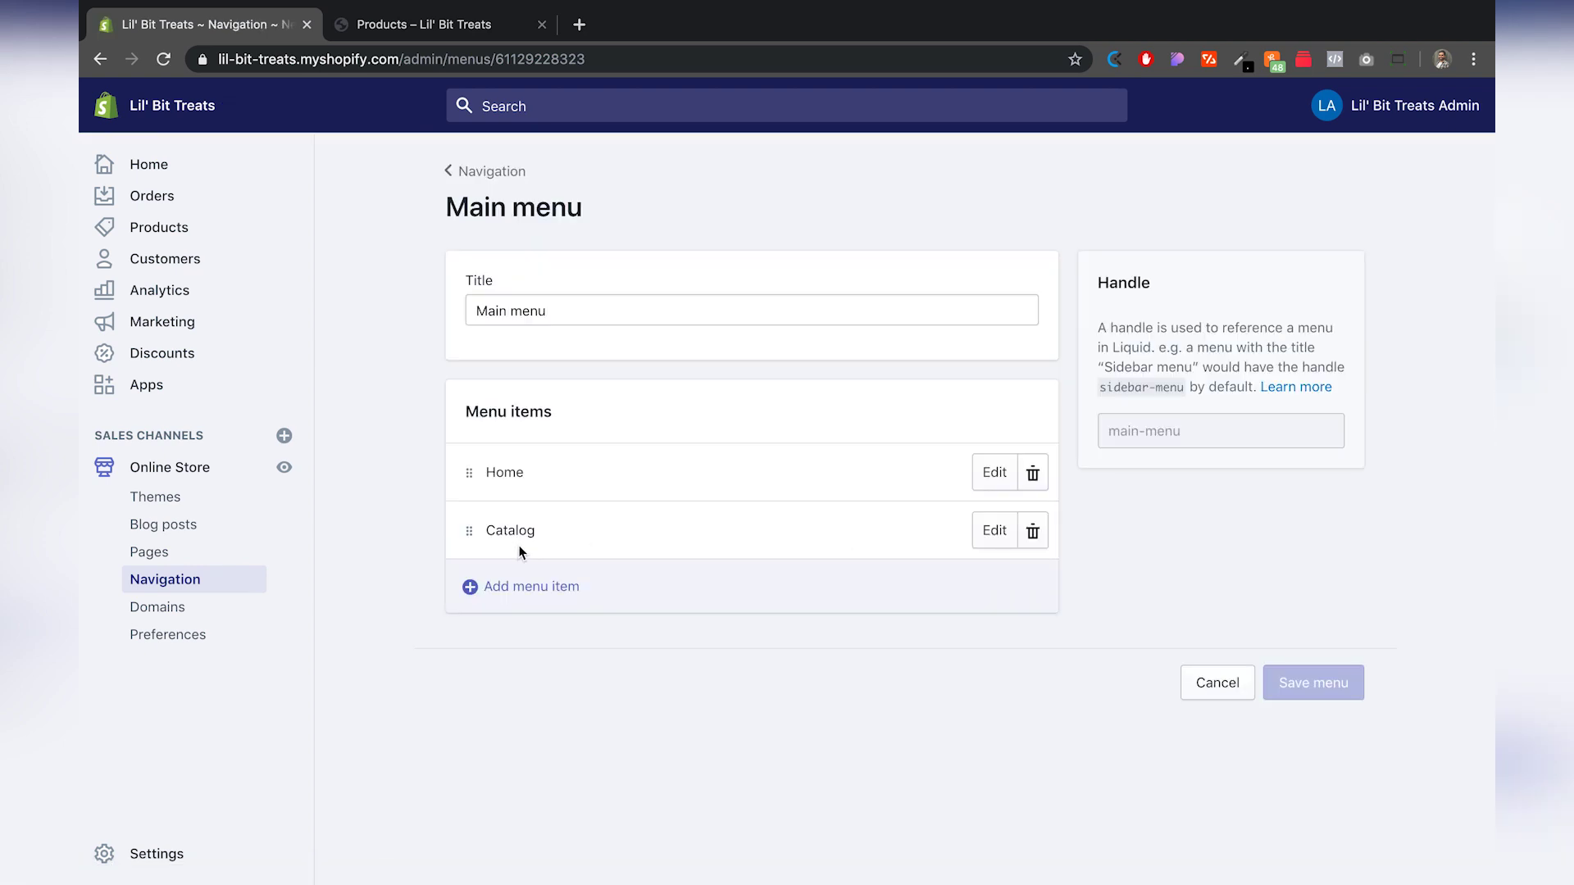
- Relink the Catalog menu item to All Products, apply it, and save the menu
left_click(982, 529)
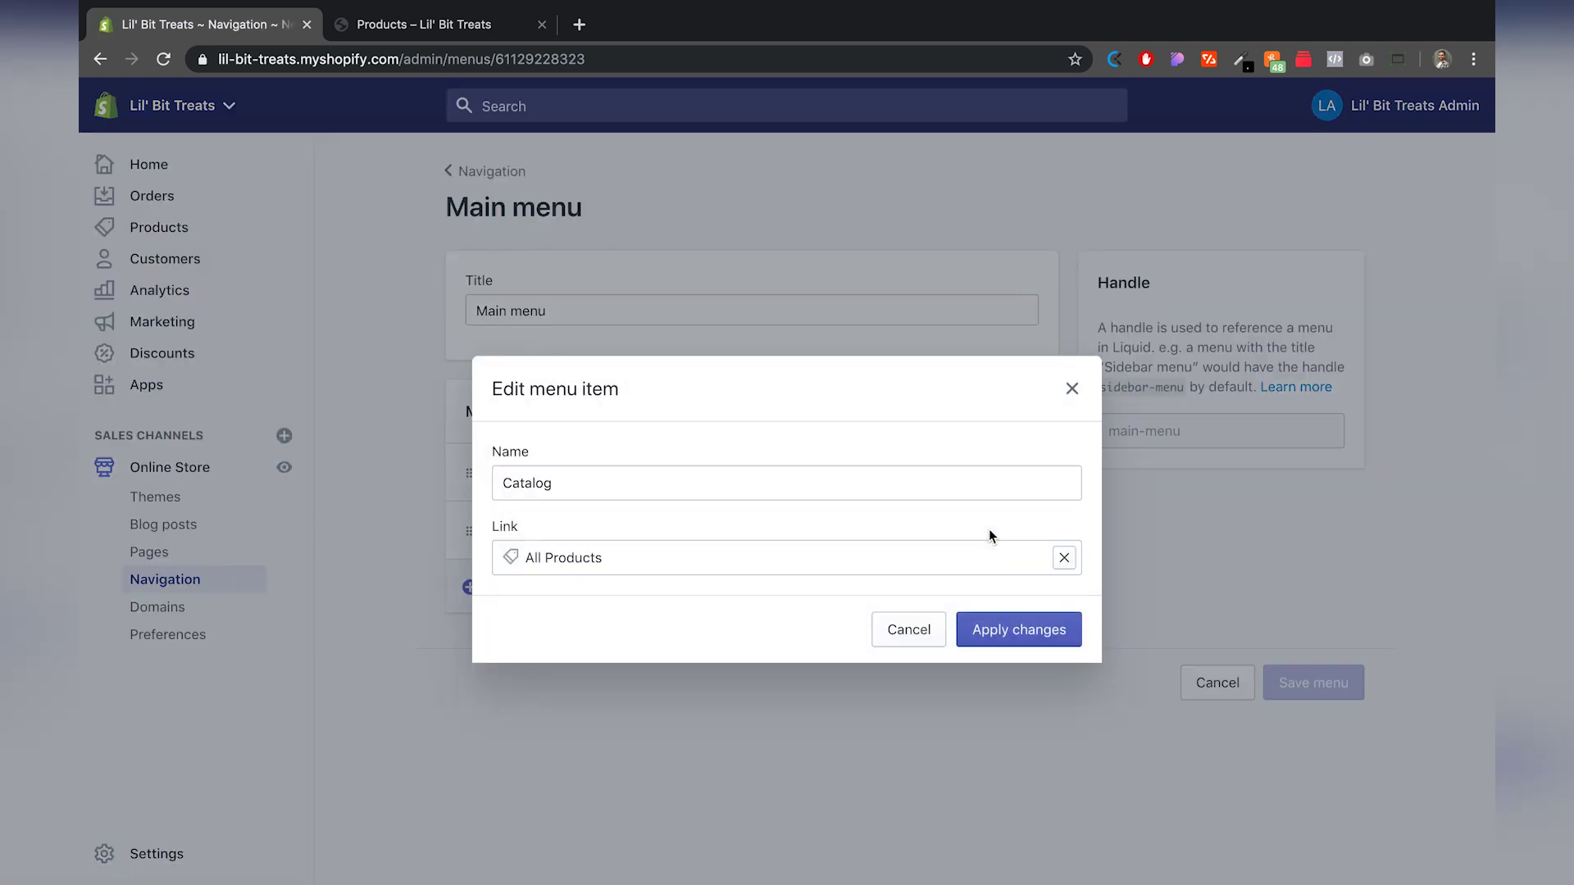
left_click(1064, 559)
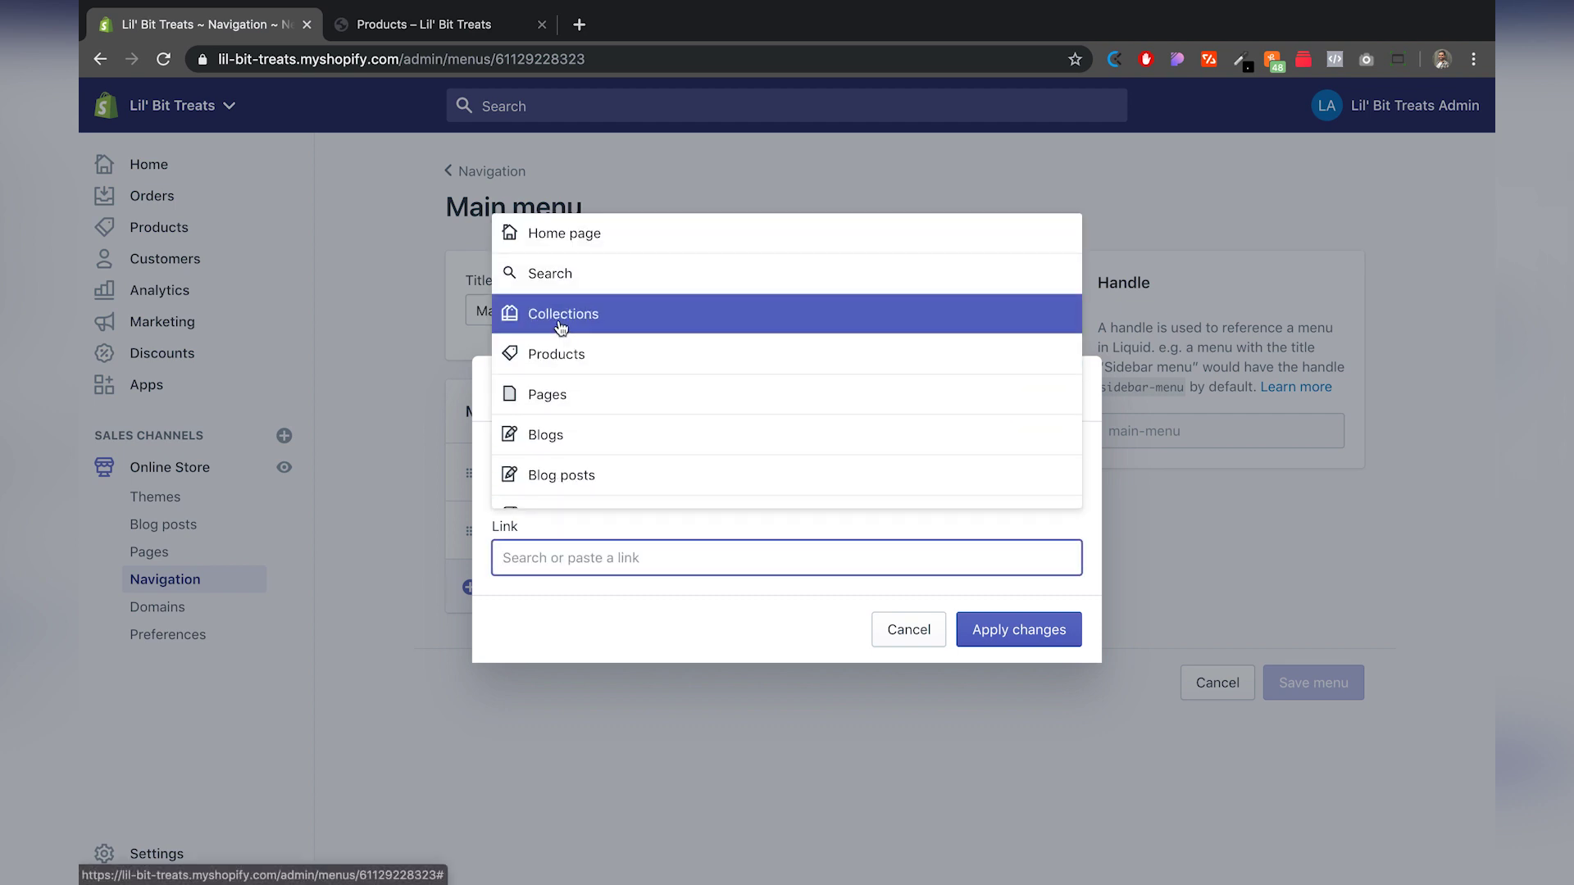
left_click(559, 322)
left_click(618, 397)
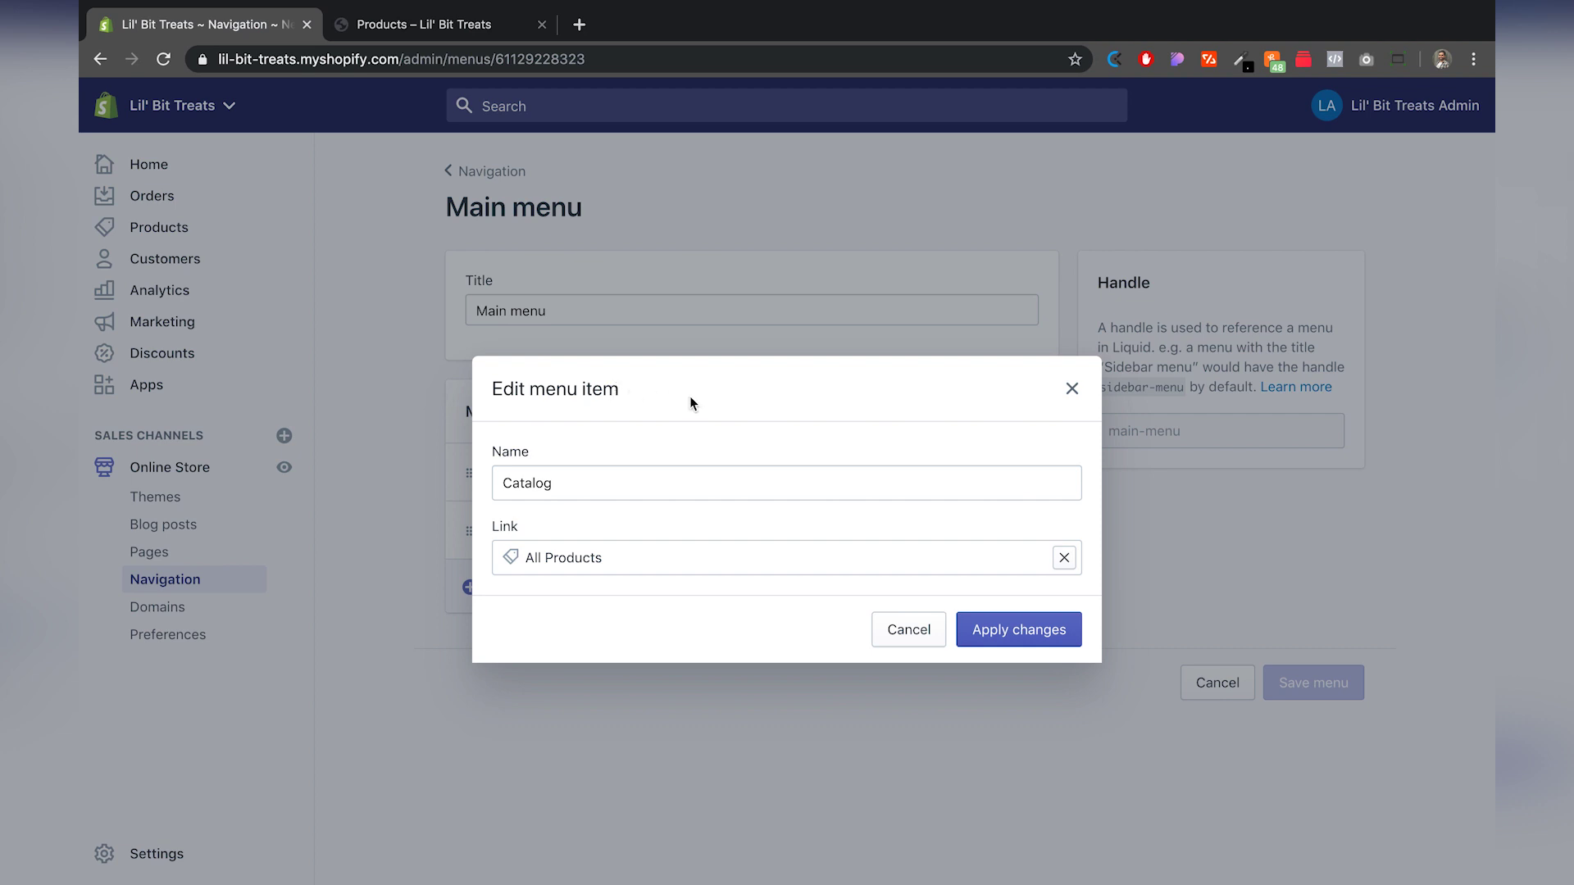
left_click(988, 631)
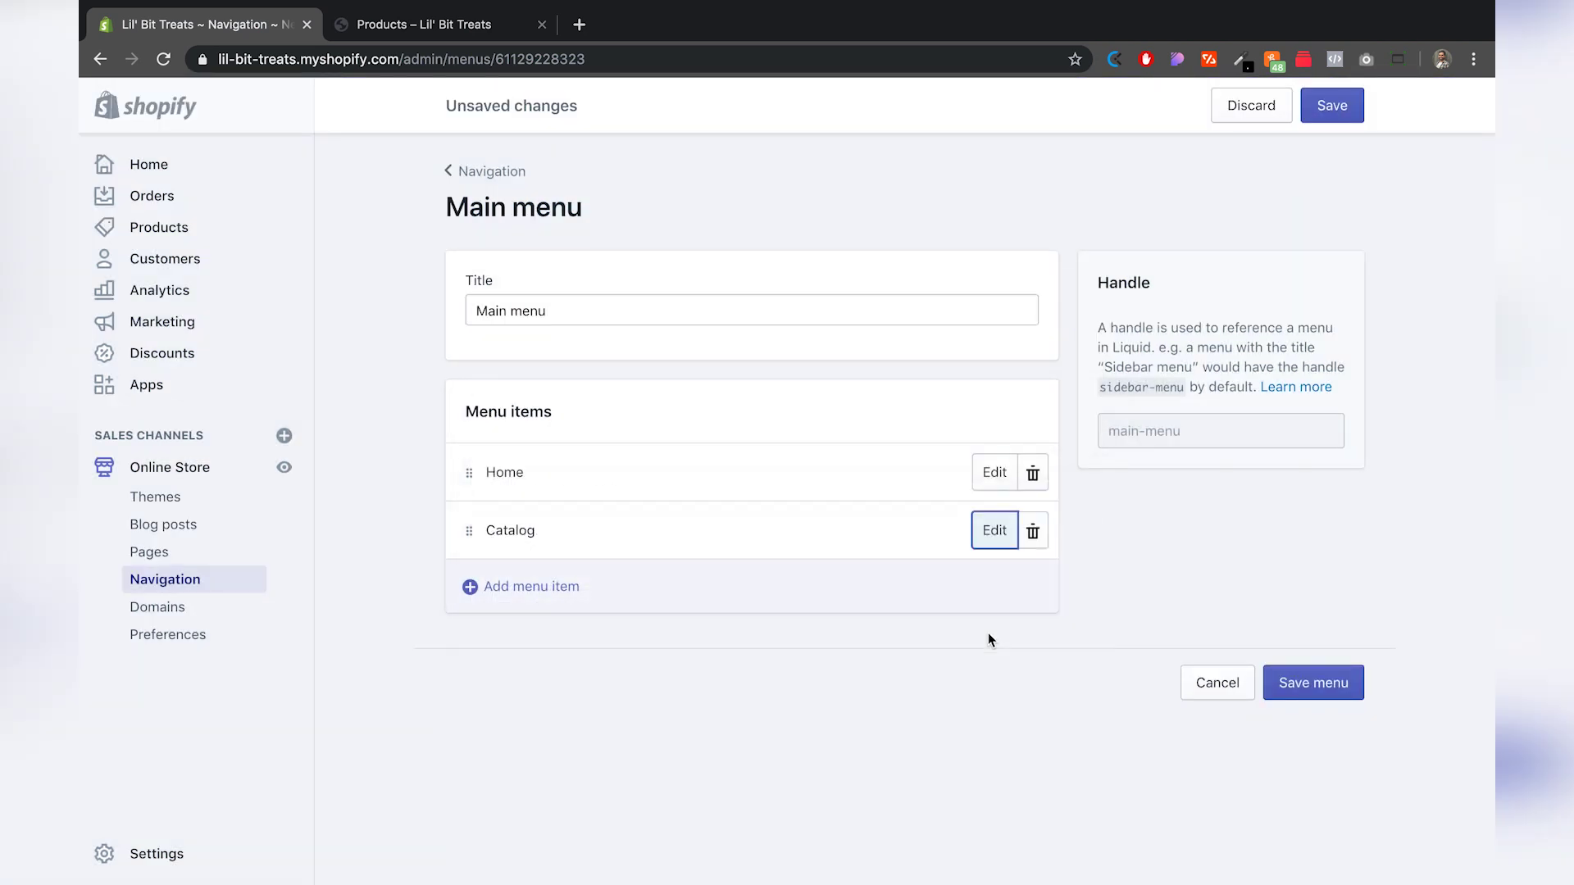
left_click(1328, 119)
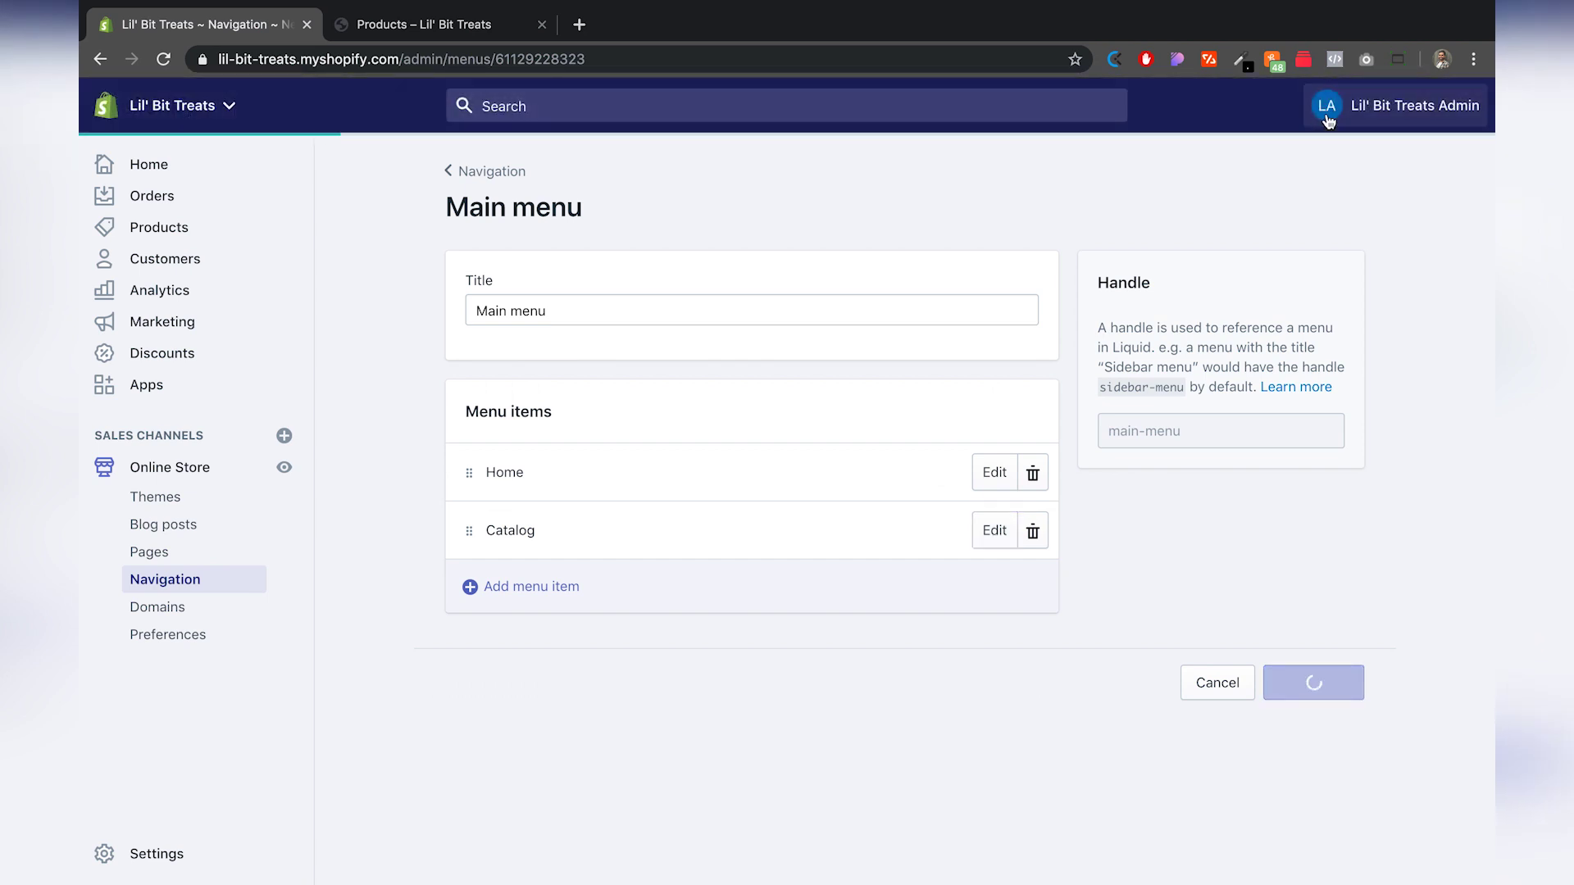
- Reload the storefront Catalog to confirm only Pumpkin and Colorful Bones appear, then return to admin
left_click(396, 33)
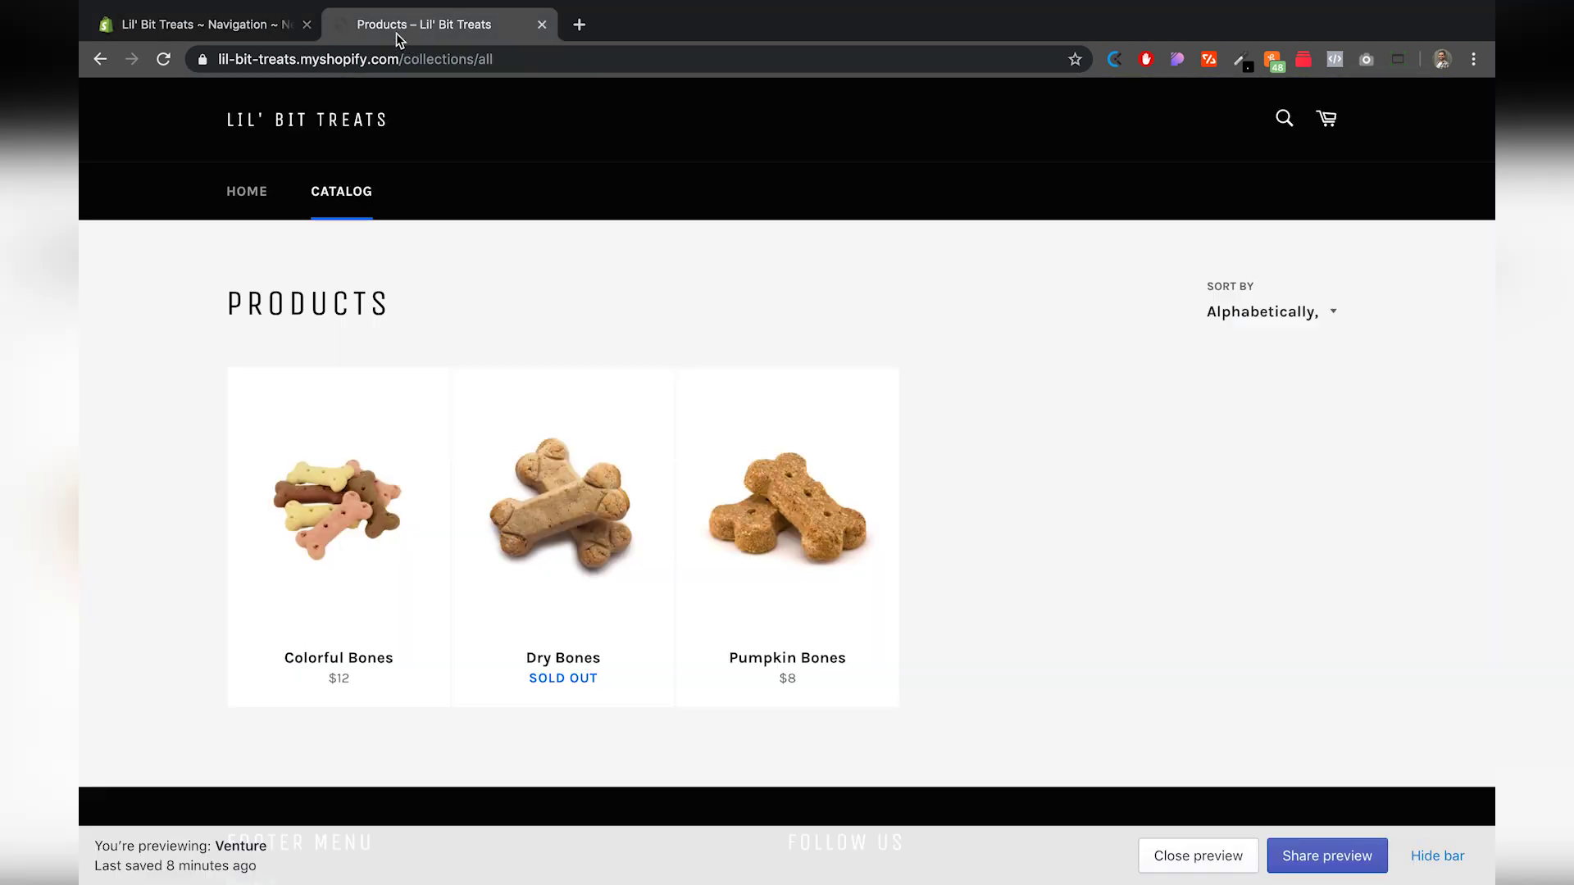
left_click(163, 59)
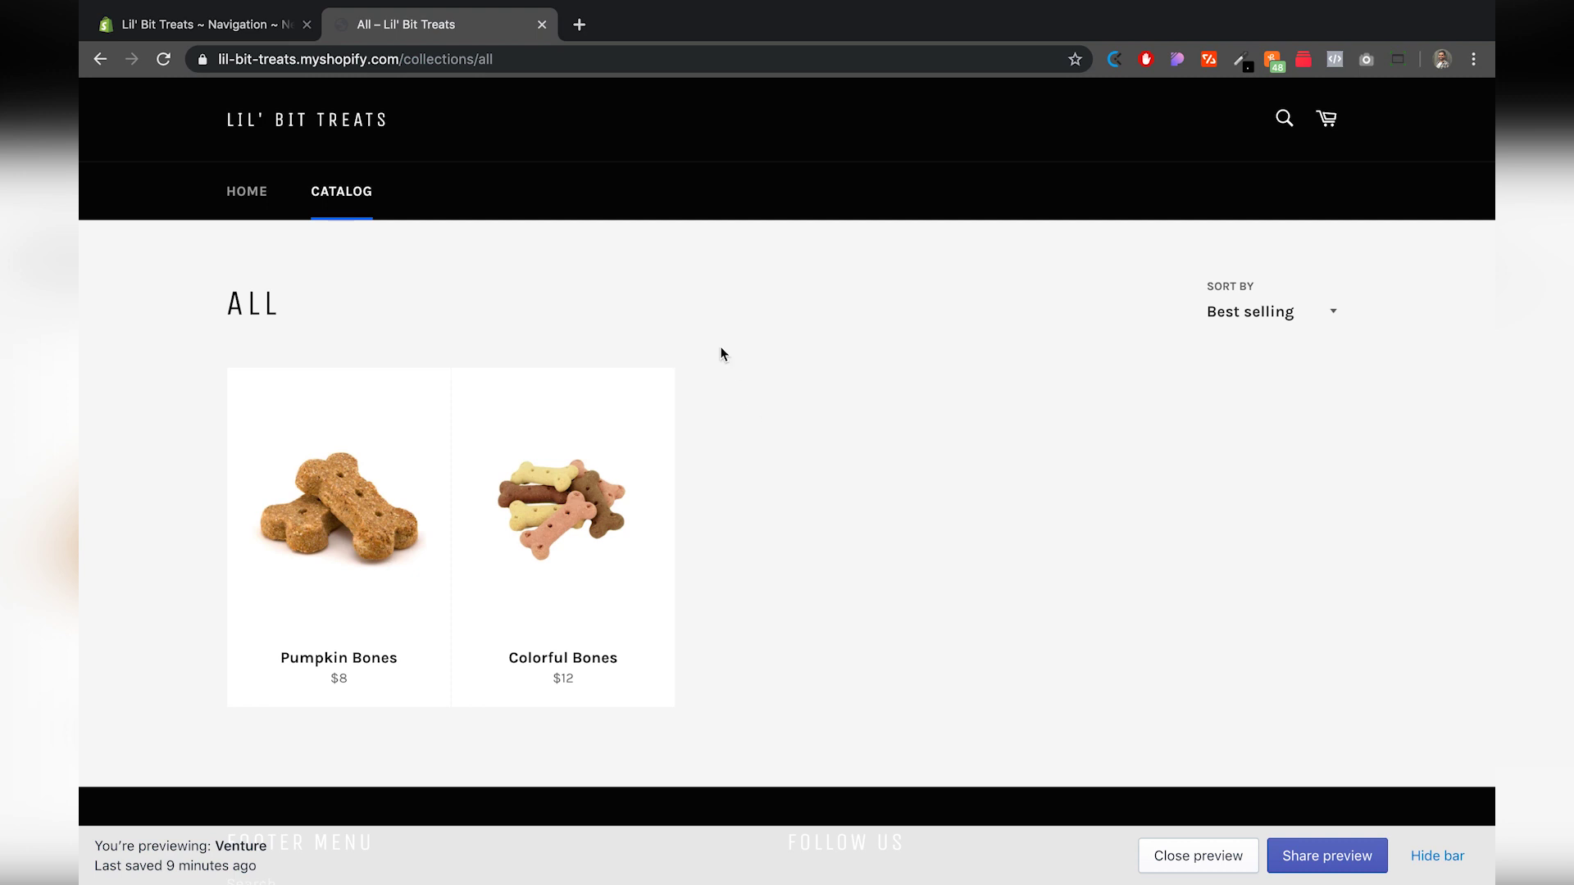
left_click(232, 28)
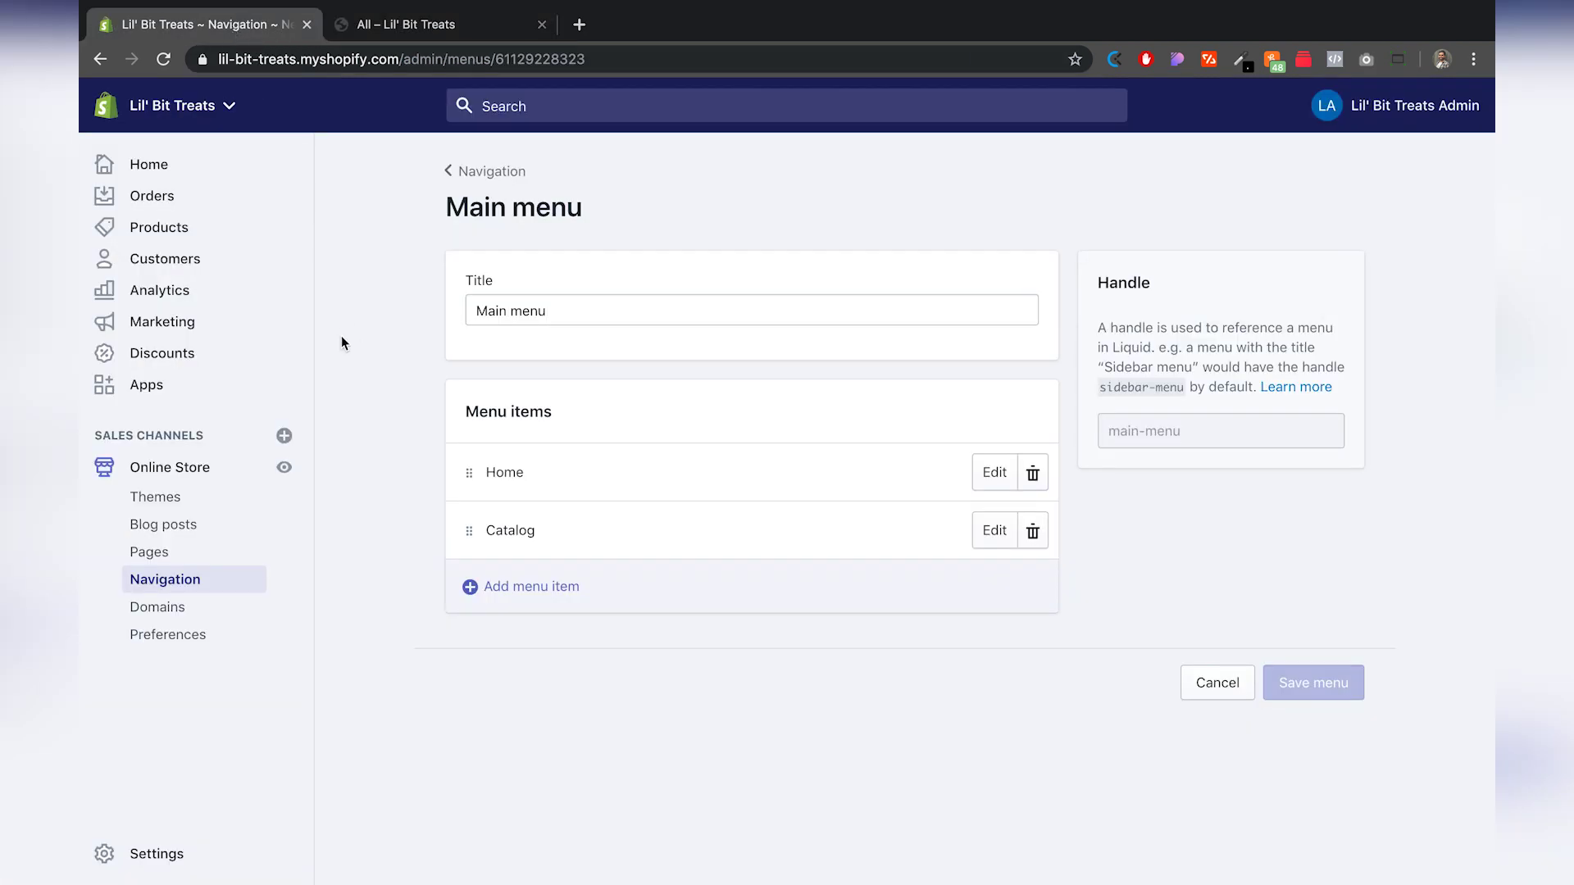
- Open the admin All products page from the sidebar
left_click(157, 236)
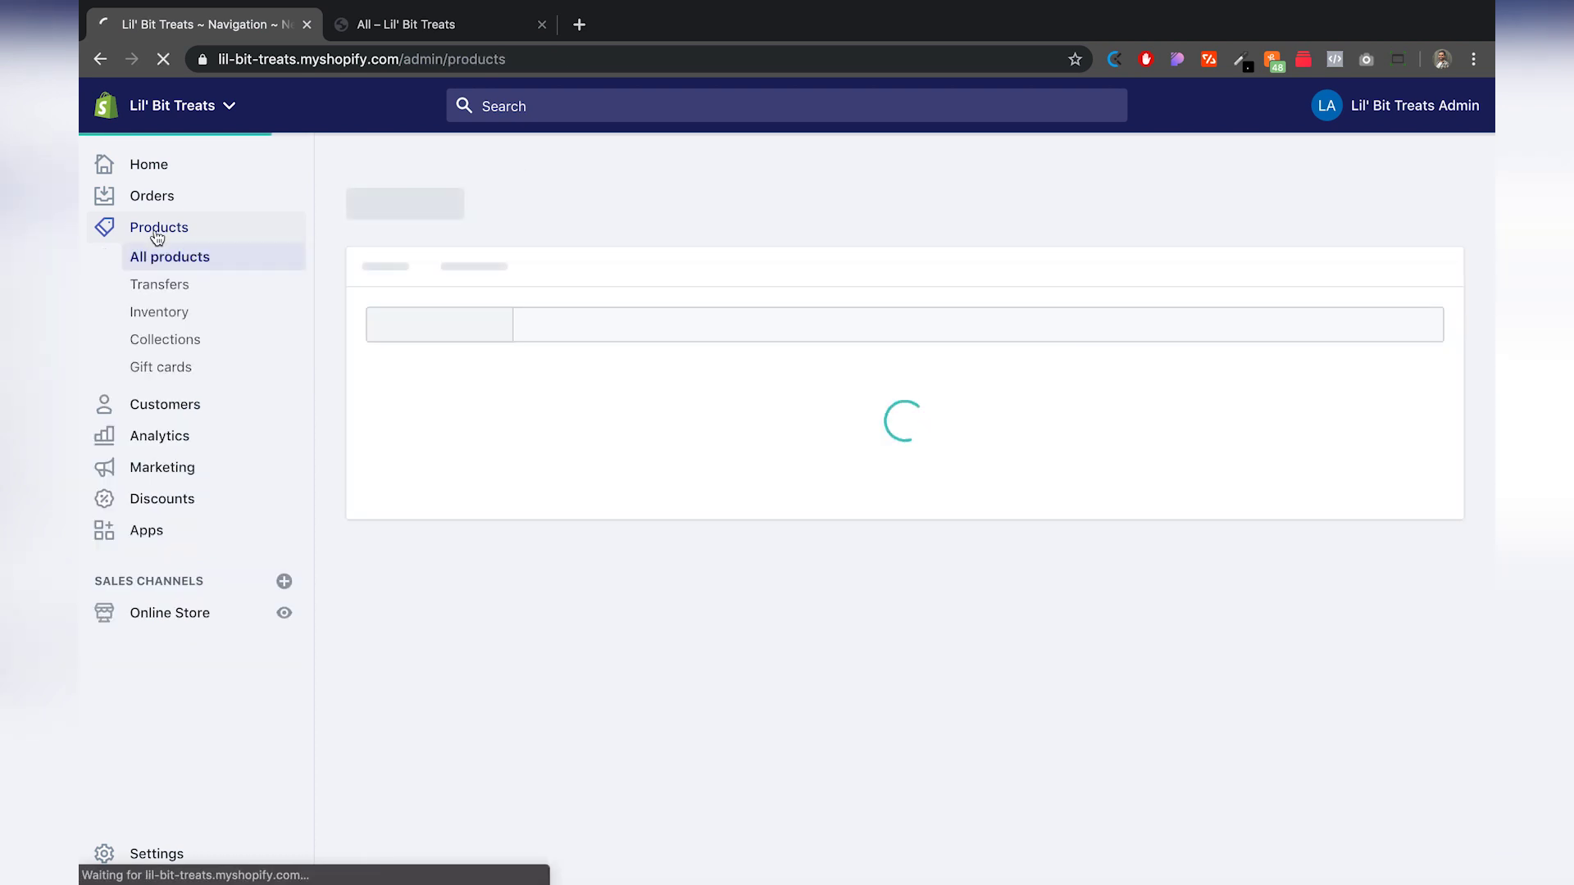